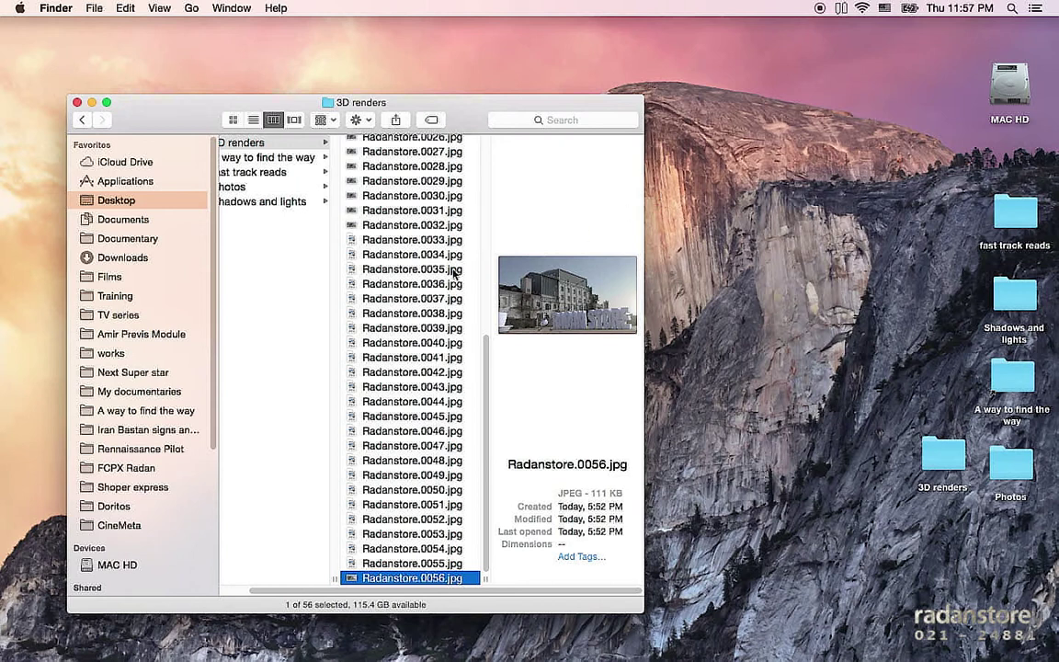
- Scroll through the 56 Radanstore JPEGs and select Radanstore.0002.jpg in the 3D renders folder
scroll(453, 272, up, 5)
scroll(451, 255, down, 5)
scroll(445, 521, up, 5)
click(423, 158)
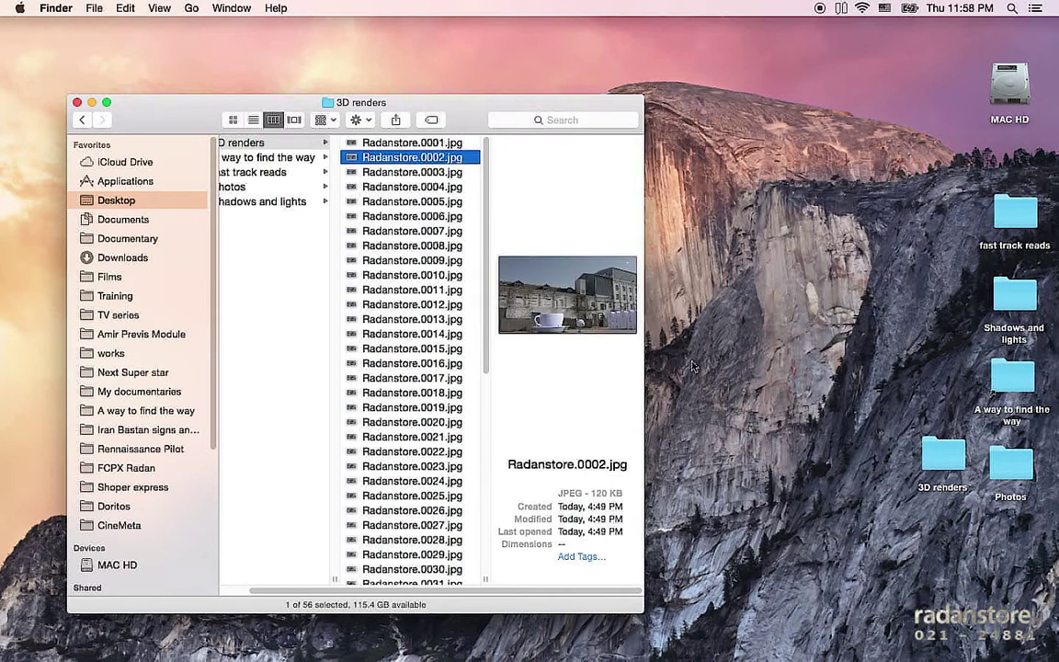
key(space)
key(Down)
key(Down)
key(Down)
key(Down)
key(Down)
key(Down)
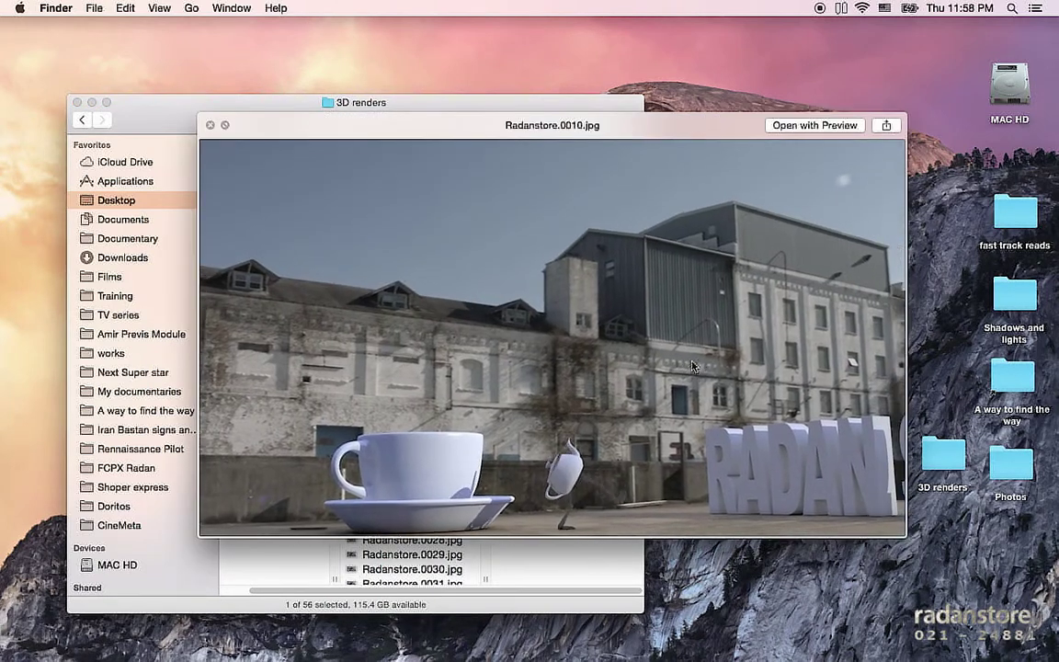
key(Down)
key(Down)
key(Down)
key(Down)
key(Down)
key(Down)
key(Down)
key(Down)
key(Down)
key(Down)
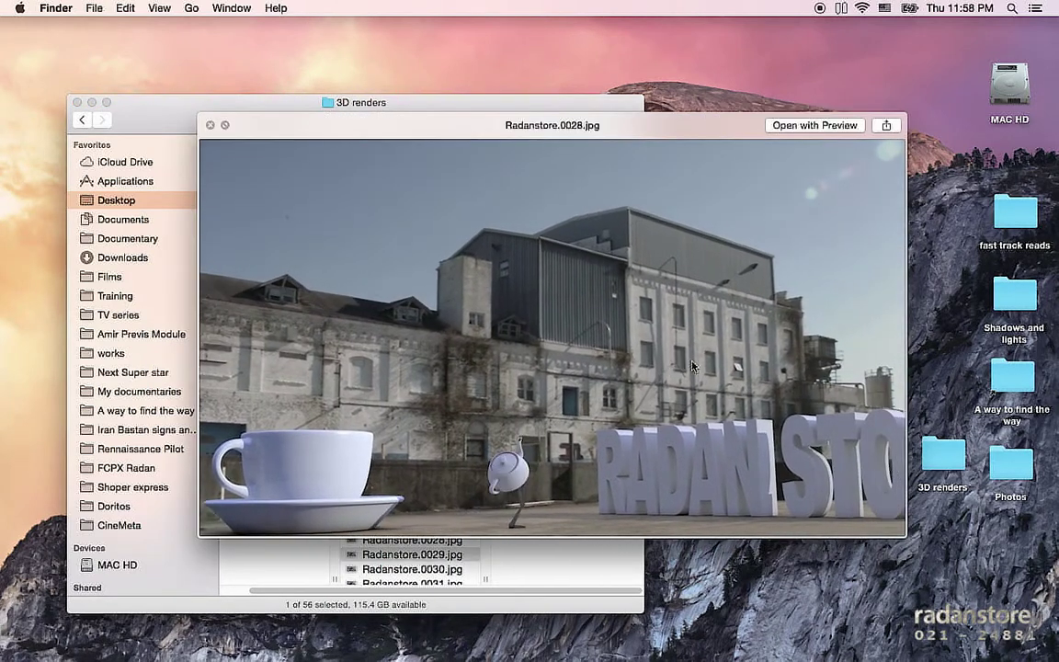
key(Down)
key(Down)
key(Down)
key(Down)
key(Down)
key(Down)
key(Down)
key(Down)
key(Down)
key(Down)
key(Down)
key(Down)
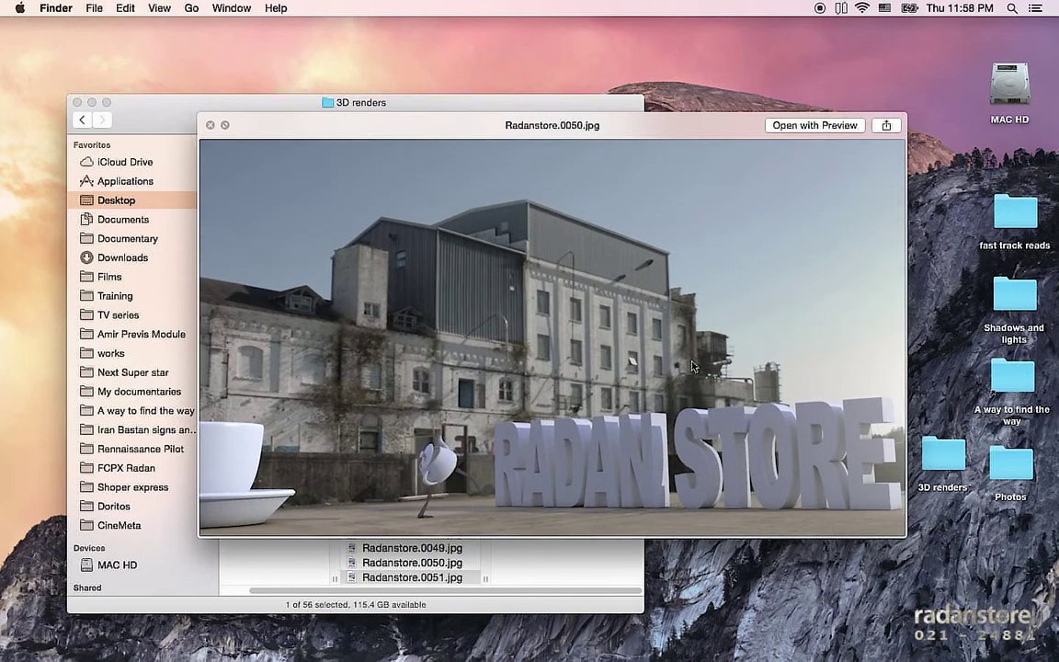
key(Down)
key(Down)
key(Down)
key(Up)
key(Up)
key(Up)
key(Up)
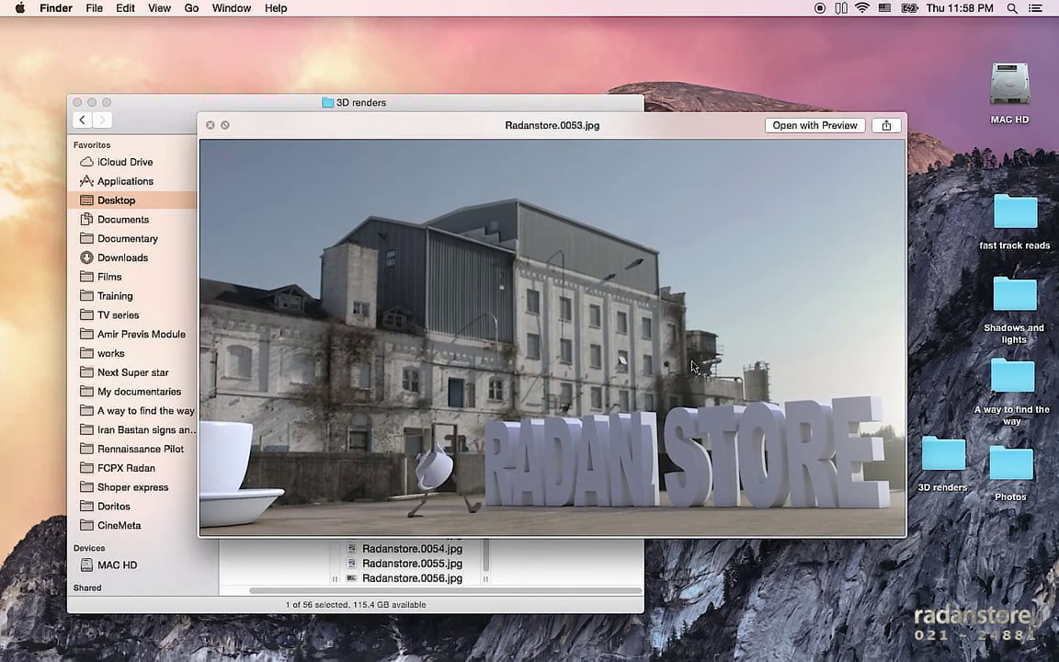
key(Up)
key(Up)
key(Up)
key(Up)
key(Up)
key(Up)
key(Up)
key(Up)
key(Up)
key(Up)
key(Up)
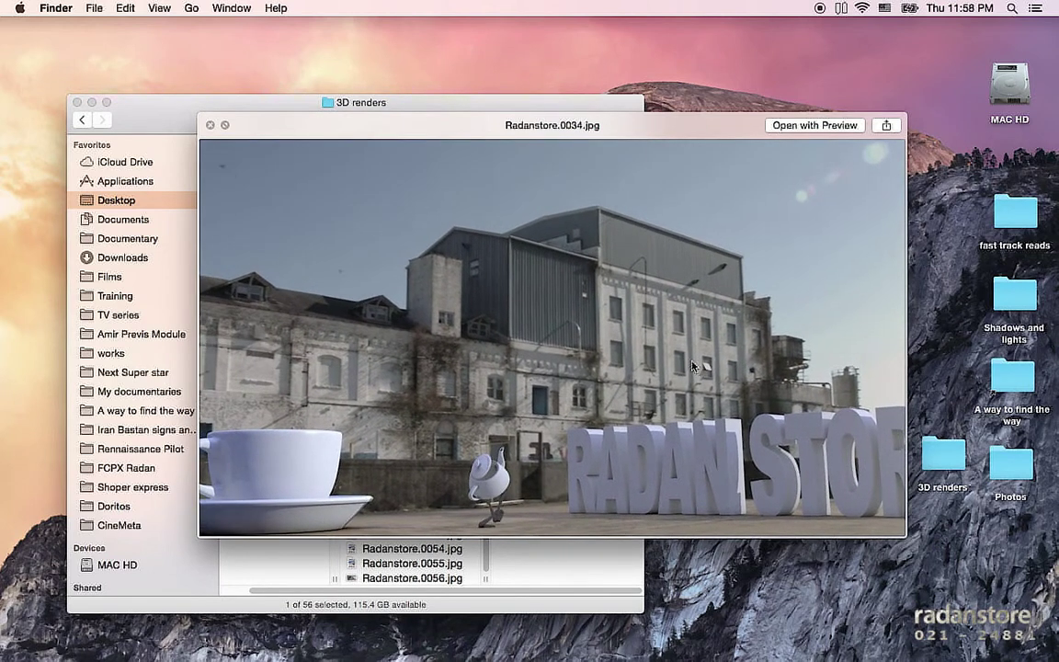
key(Down)
key(Down)
key(Down)
key(Down)
key(Down)
key(Down)
key(Down)
key(Down)
key(Down)
key(Down)
key(Down)
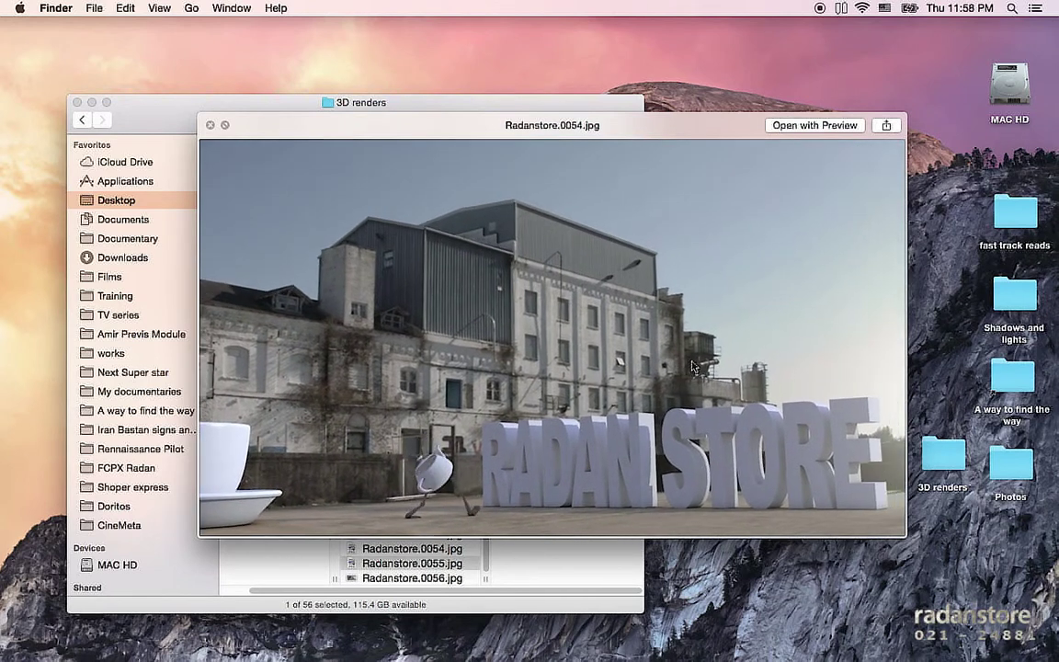
key(Down)
key(Down)
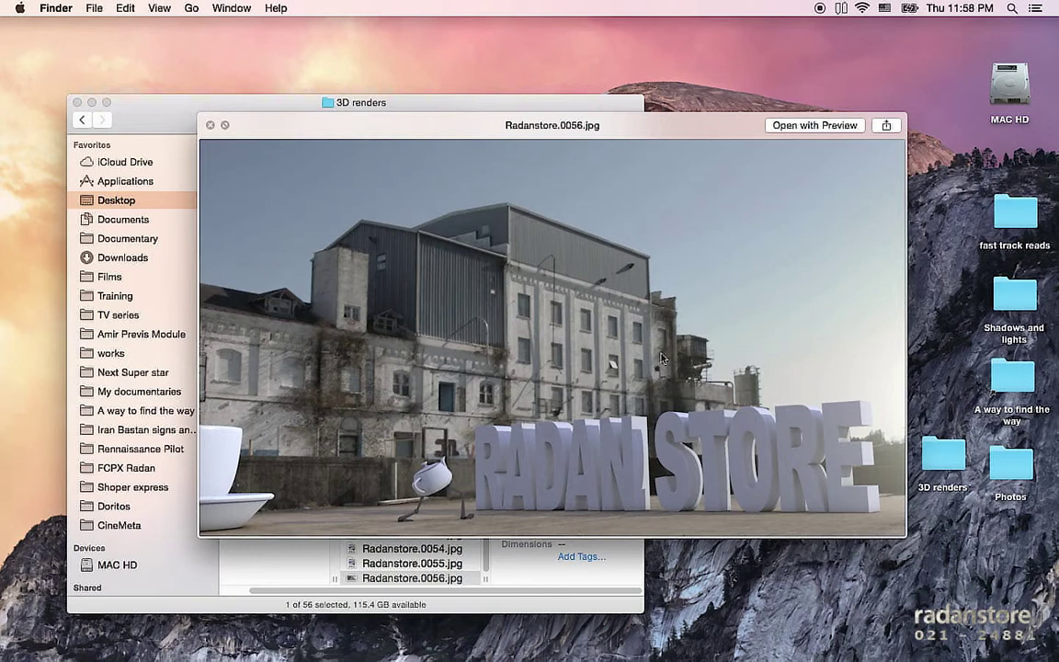
drag(597, 324, 582, 291)
drag(147, 118, 95, 95)
drag(824, 473, 725, 430)
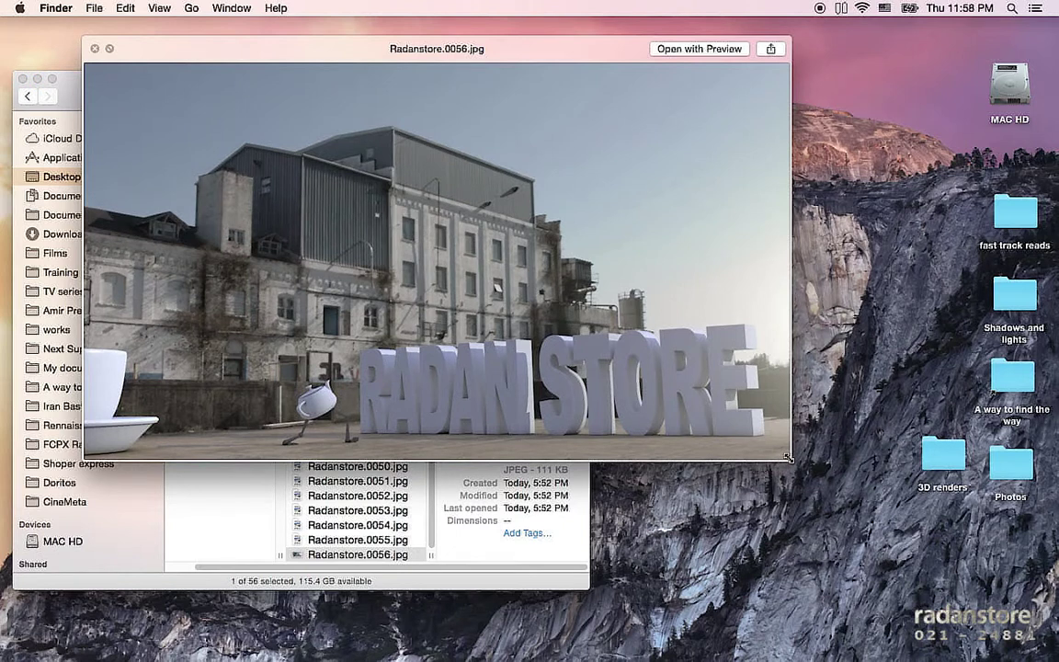
drag(787, 457, 926, 546)
drag(797, 440, 841, 496)
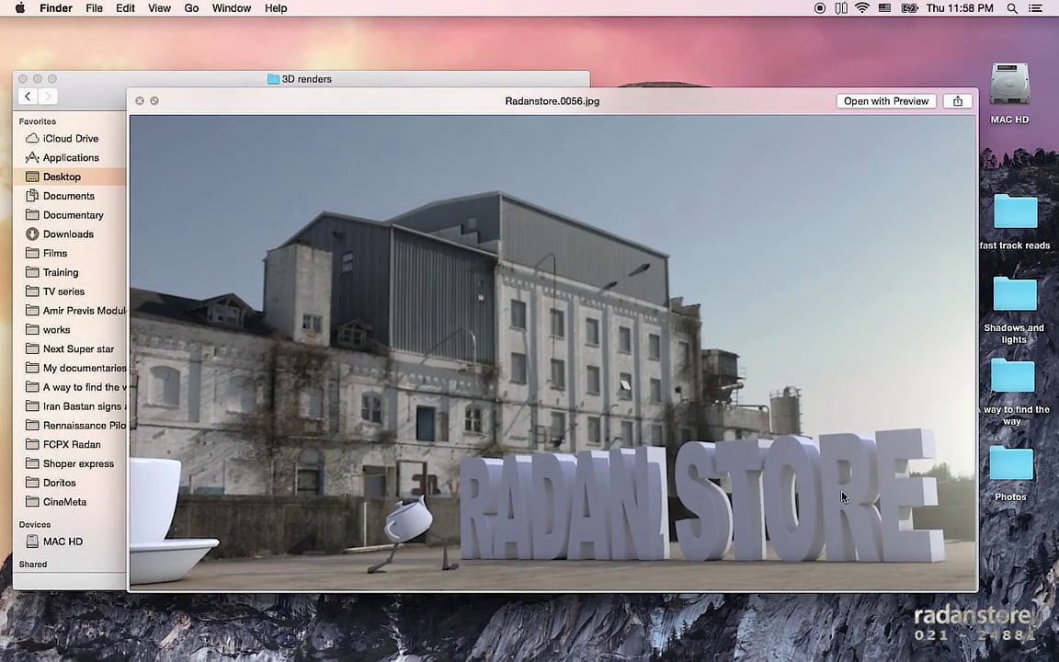
key(Up)
key(Up)
key(Up)
key(Up)
key(Up)
key(Up)
key(Up)
key(Up)
key(Up)
key(Up)
key(Up)
key(Up)
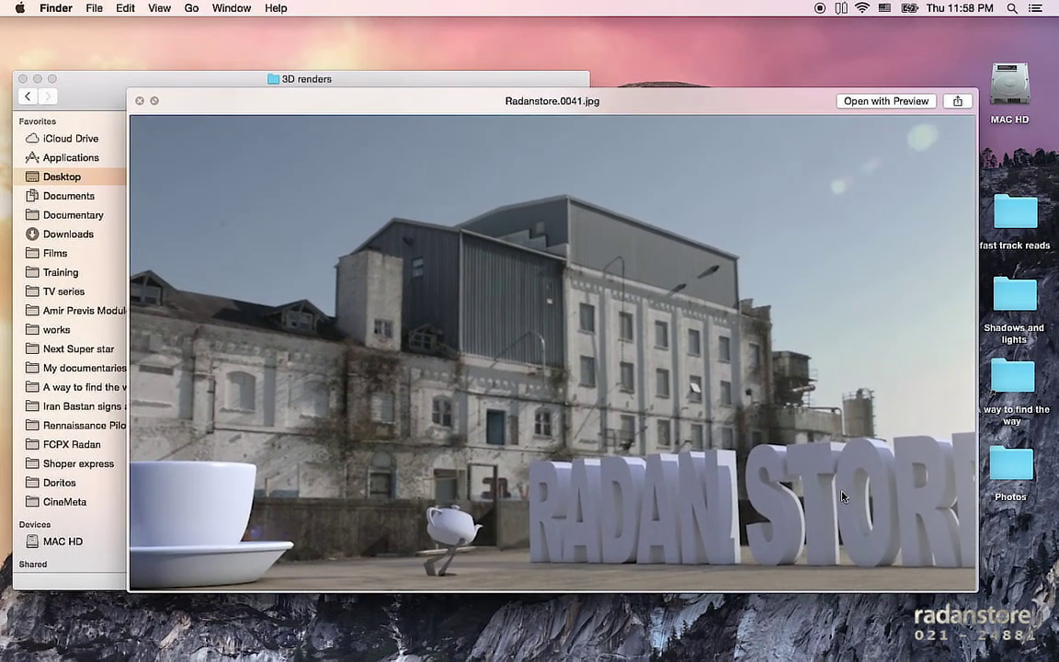
key(Down)
key(Down)
key(Down)
key(Down)
key(Down)
key(Down)
key(Down)
key(Down)
key(Down)
key(Down)
key(Down)
key(Down)
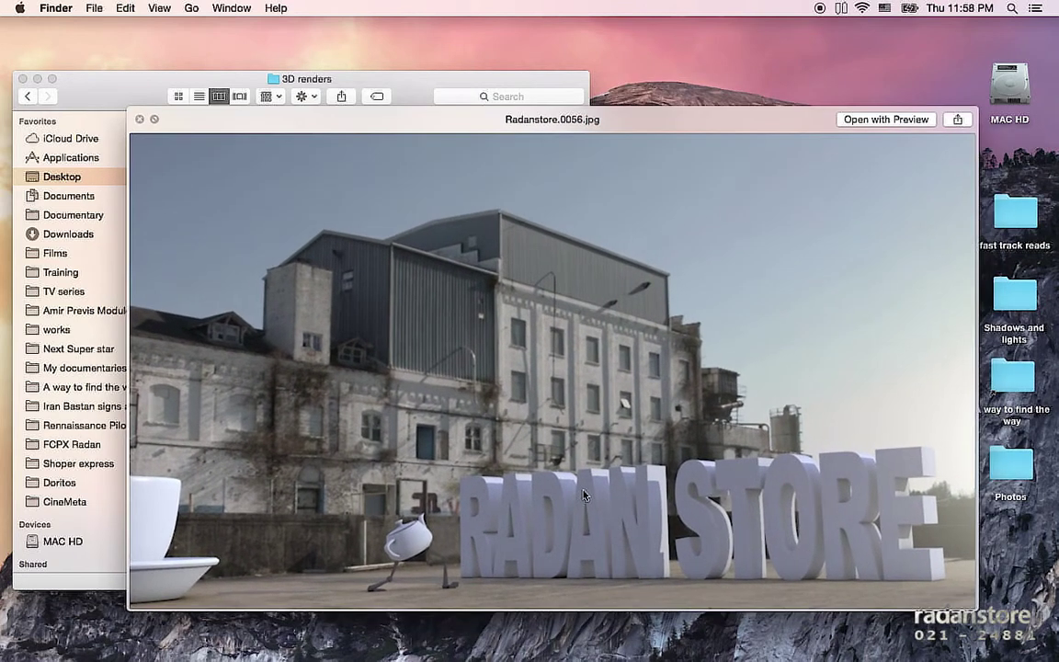
key(space)
mouse_move(543, 643)
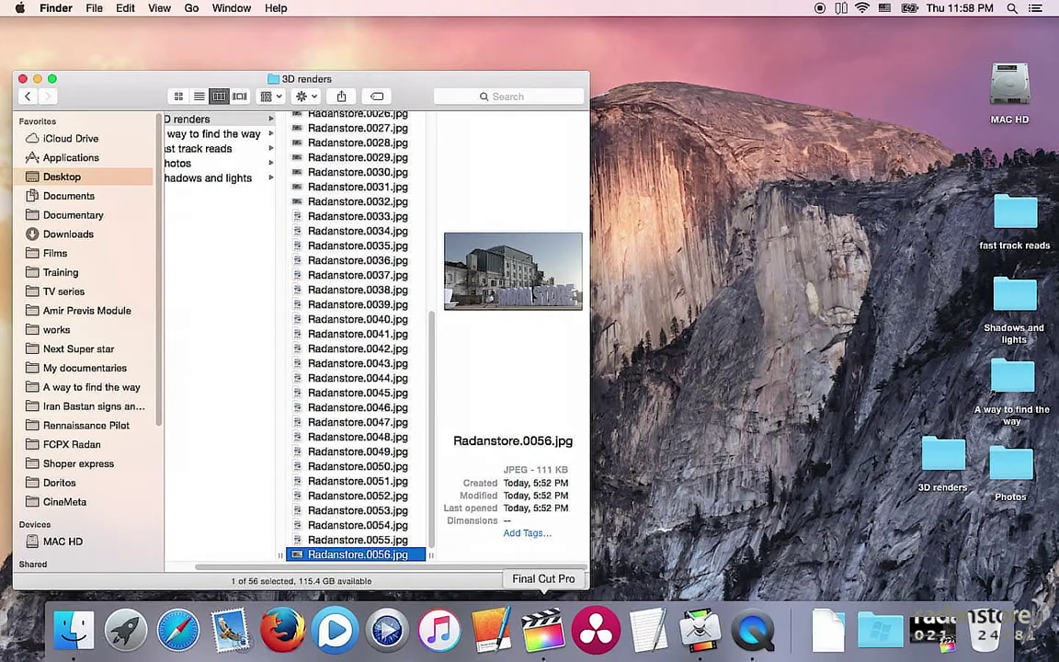
- Switch to Compressor and delete the existing image-sequence job from the batch
click(700, 630)
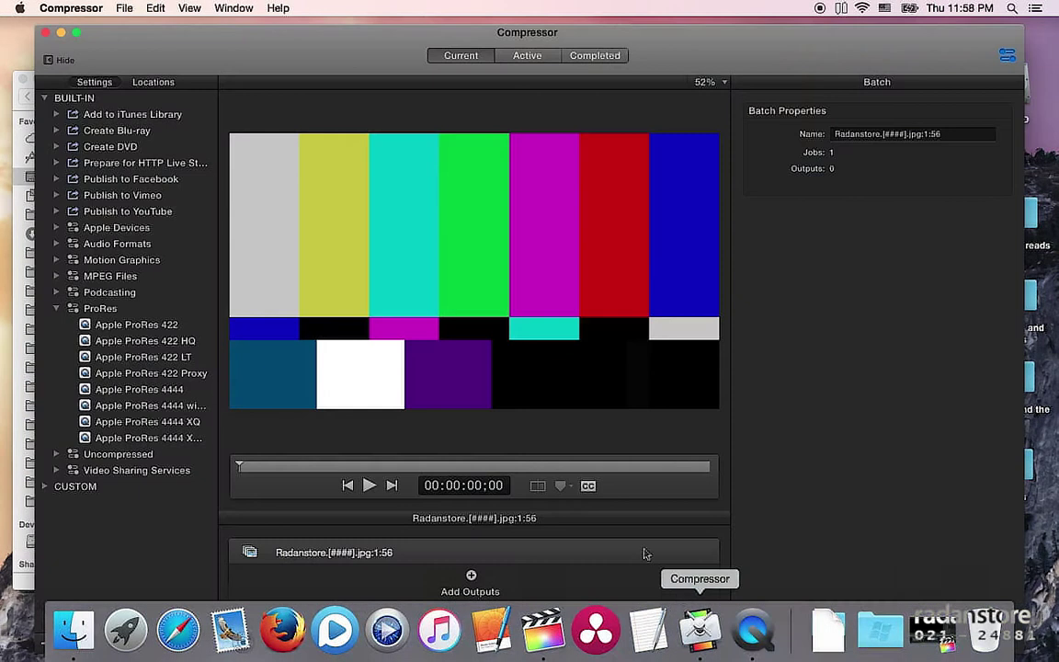
click(485, 559)
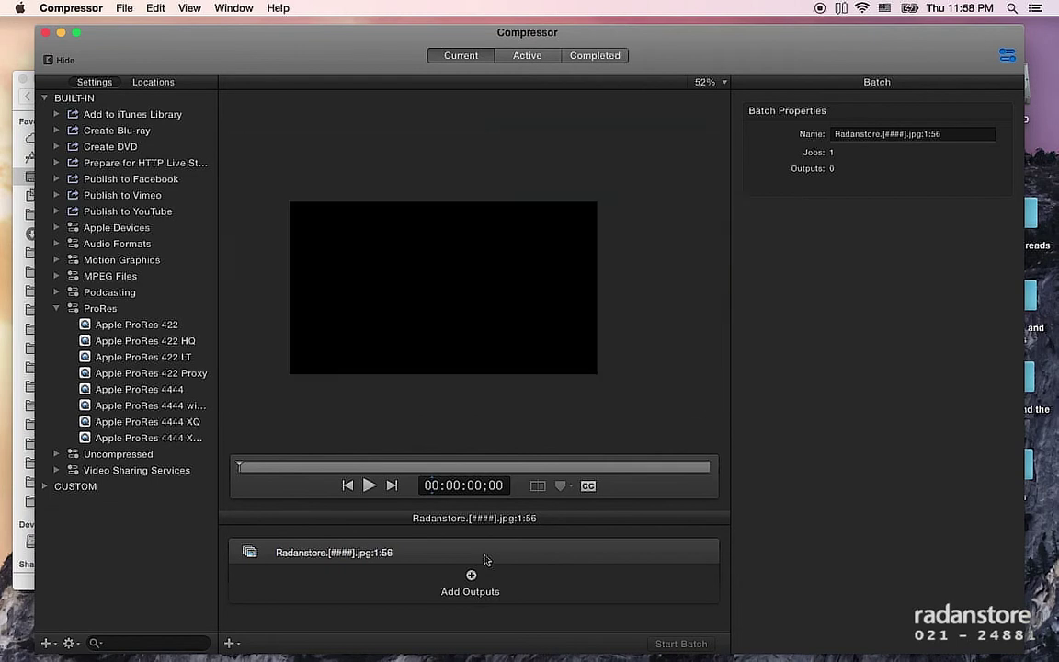
key(Delete)
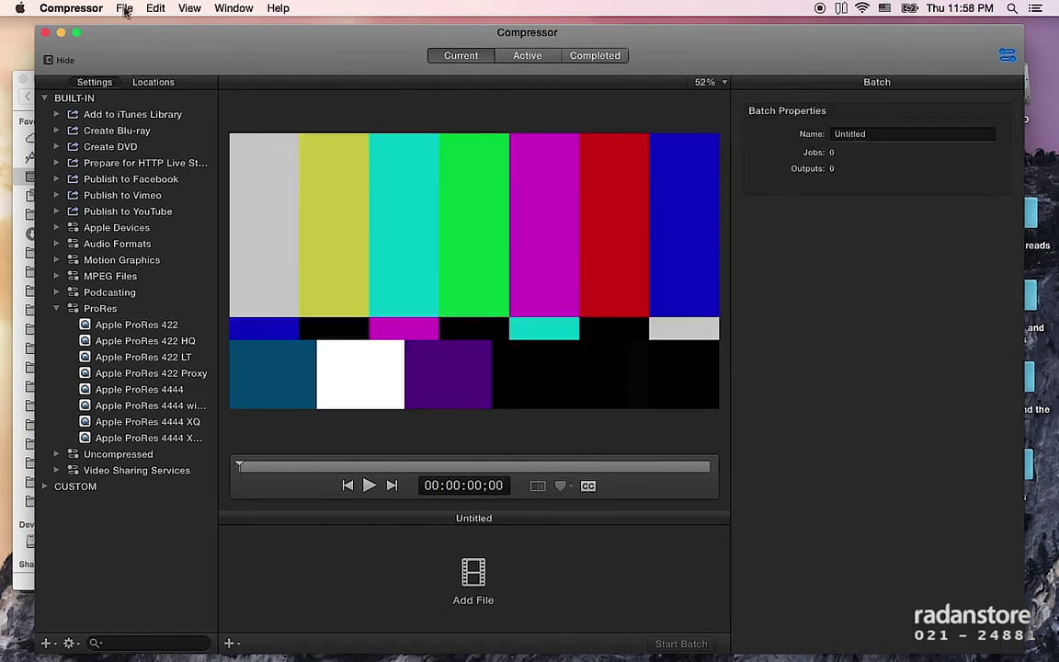
- Add the 3D renders folder as an image sequence job via File > Add Image Sequence
click(126, 7)
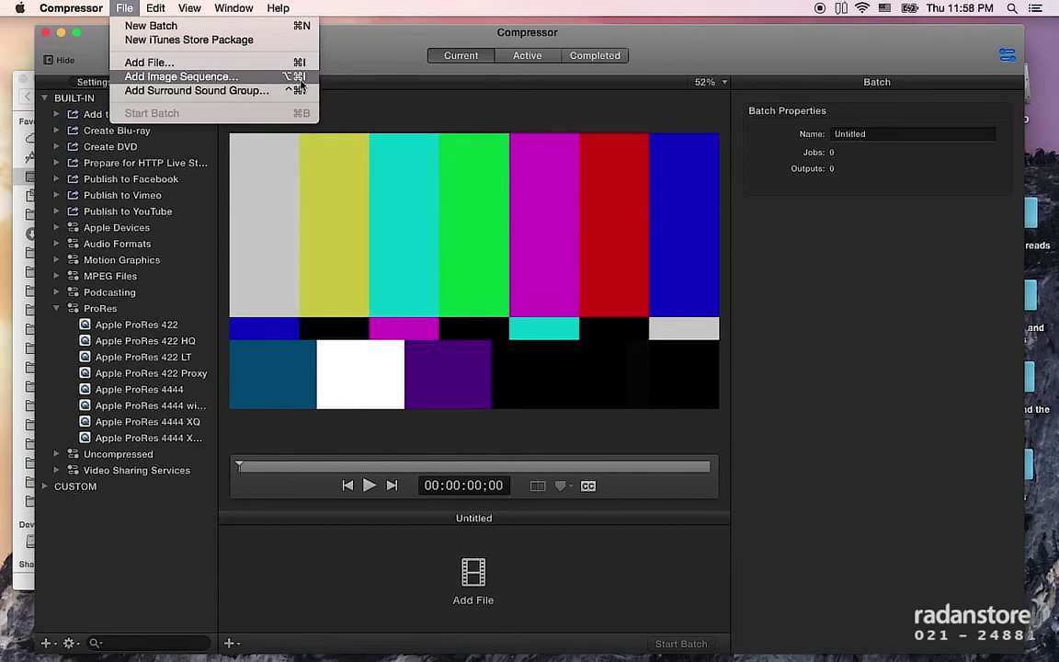
click(237, 77)
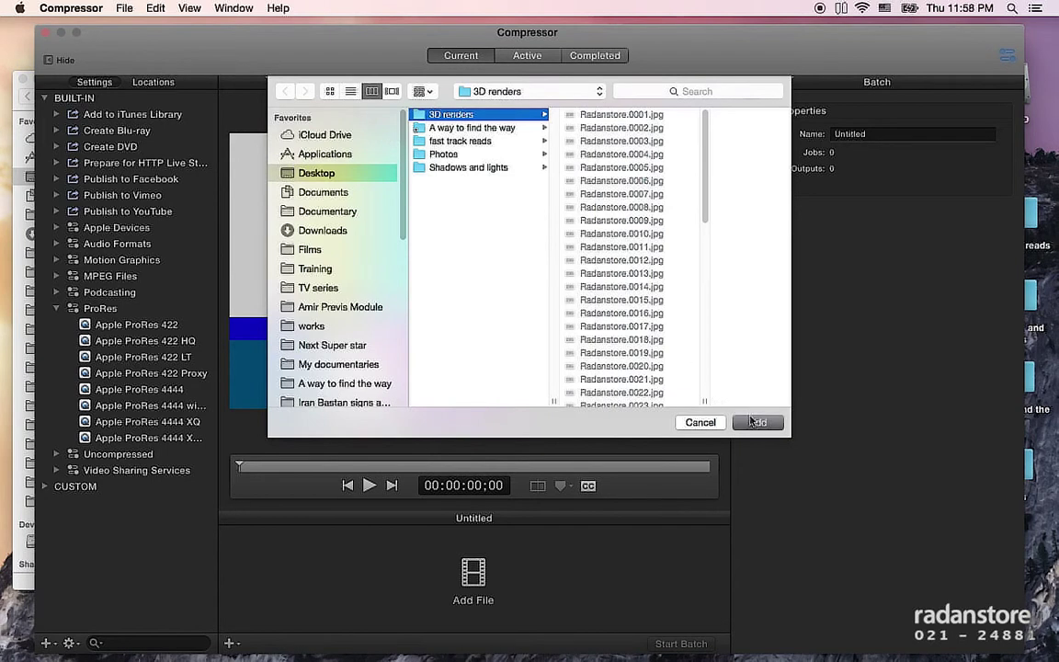
click(751, 421)
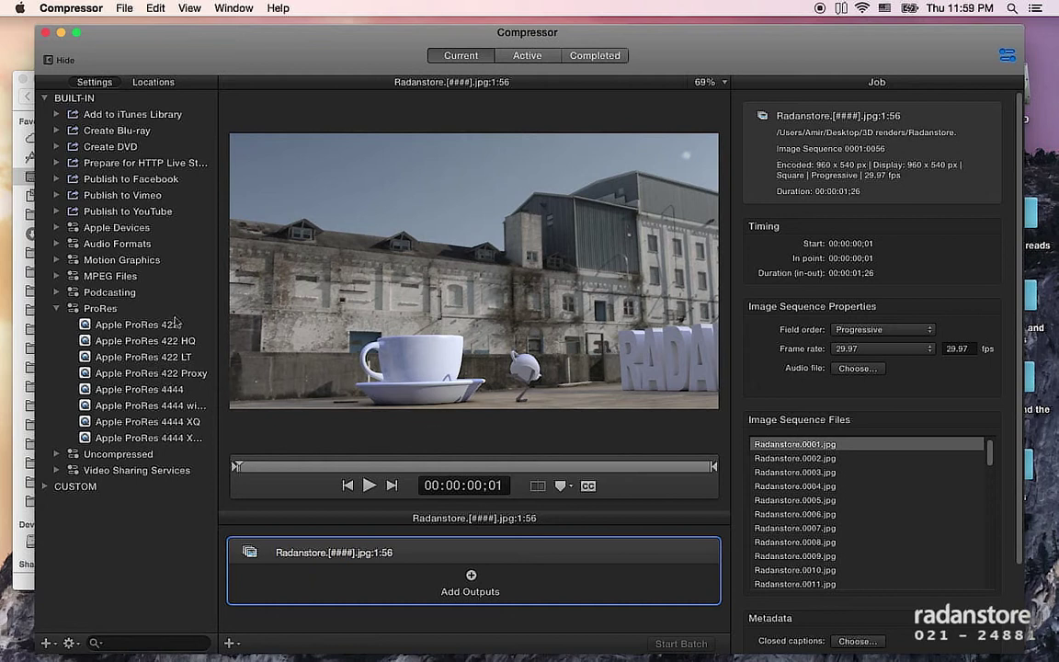
- Drag Apple ProRes 422 onto the Radanstore job and select the new output row
drag(166, 328, 464, 593)
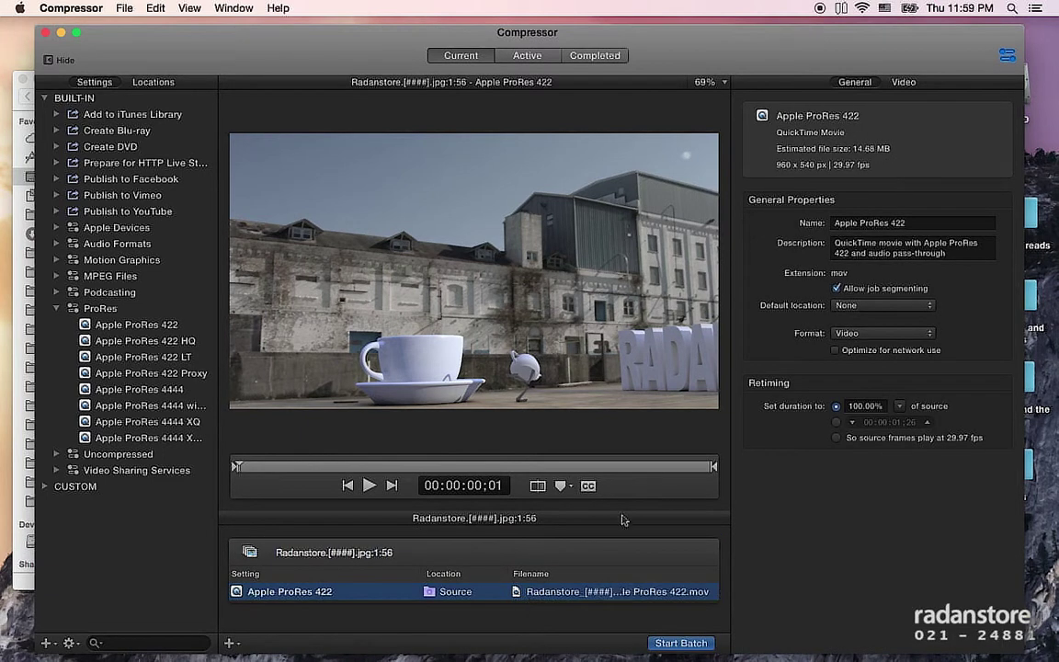
click(560, 467)
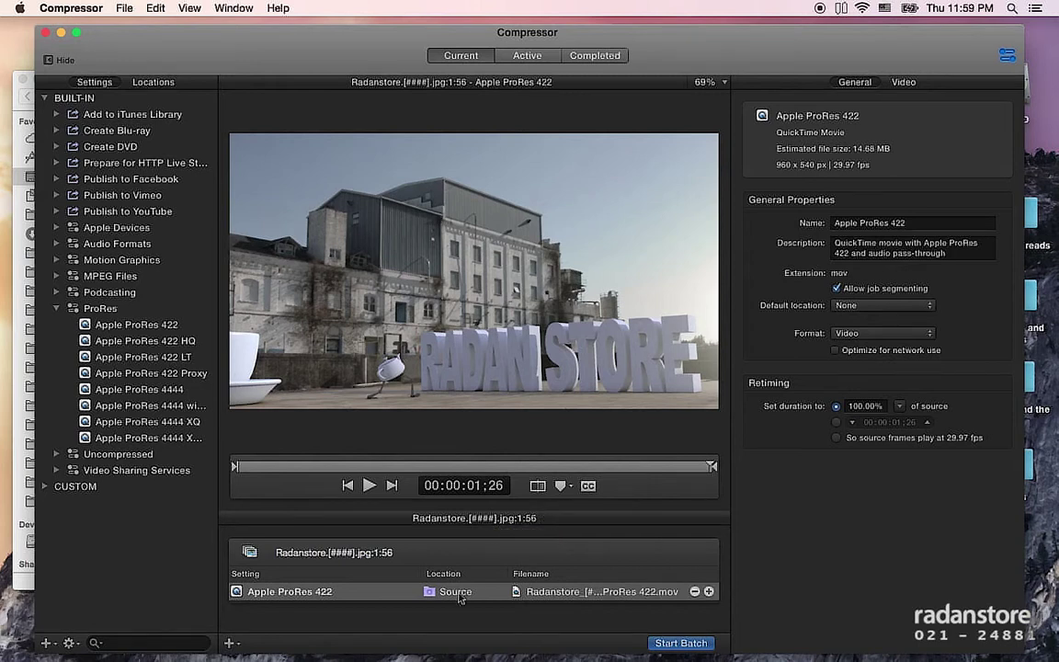
click(383, 593)
- Set the Apple ProRes 422 output's Video frame rate to 24 fps, giving an estimated 11.8 MB
click(903, 82)
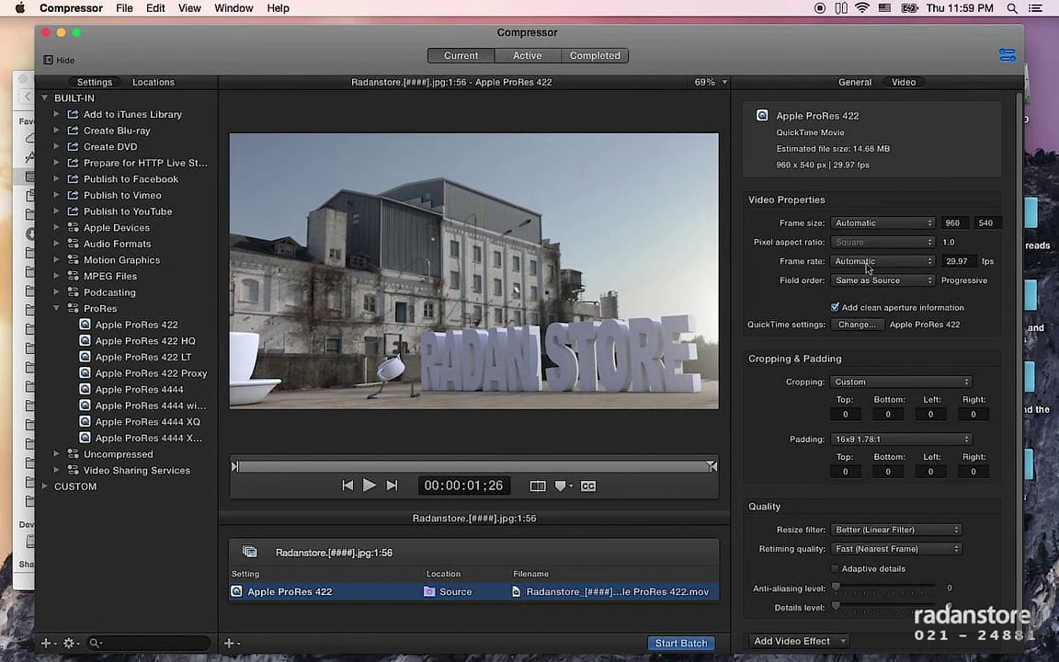
click(866, 264)
click(898, 297)
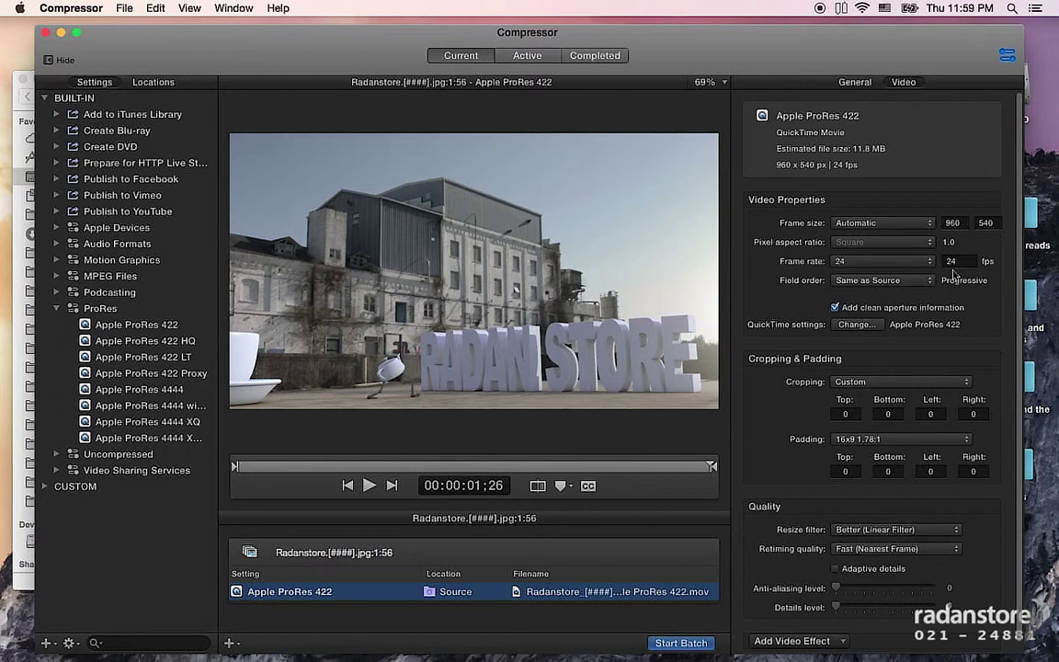
mouse_move(712, 466)
mouse_down()
mouse_move(480, 469)
mouse_move(717, 466)
mouse_up()
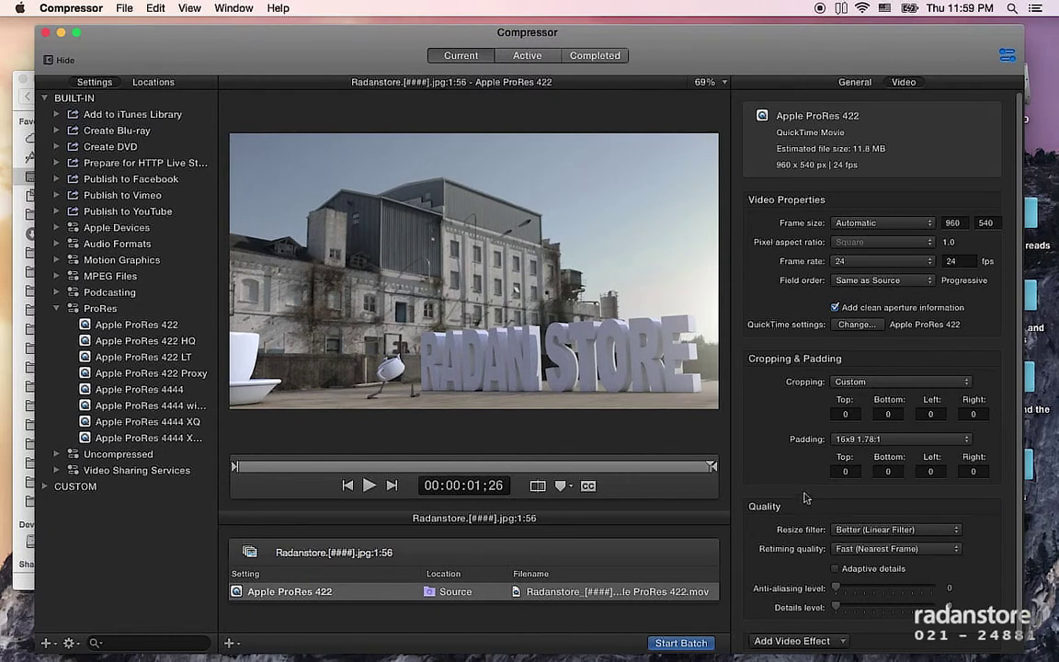
click(362, 614)
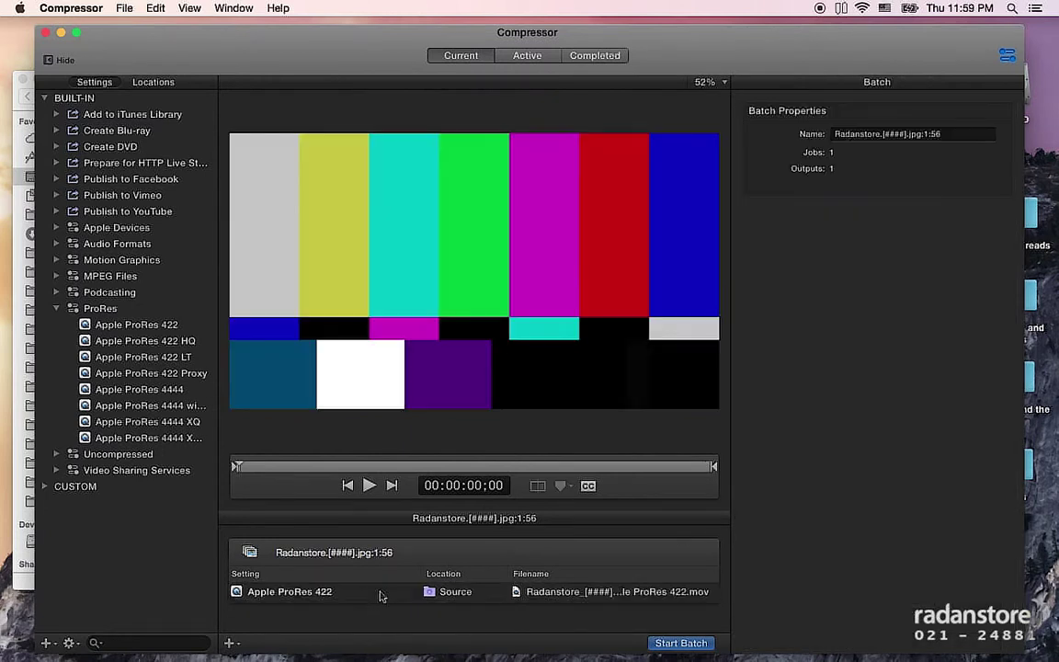
click(381, 593)
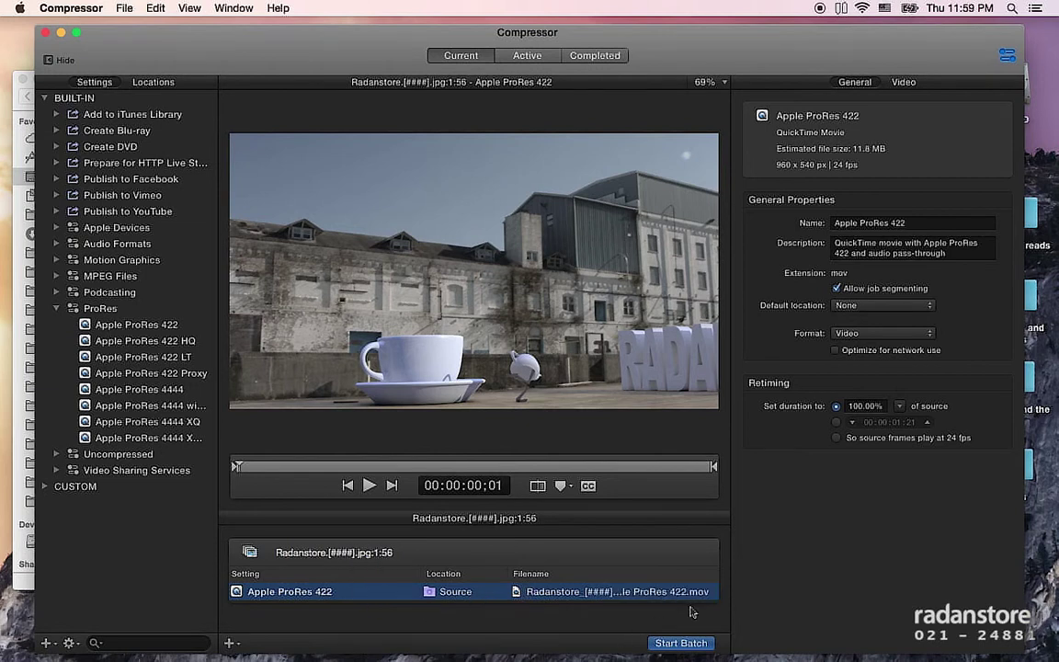
mouse_move(696, 589)
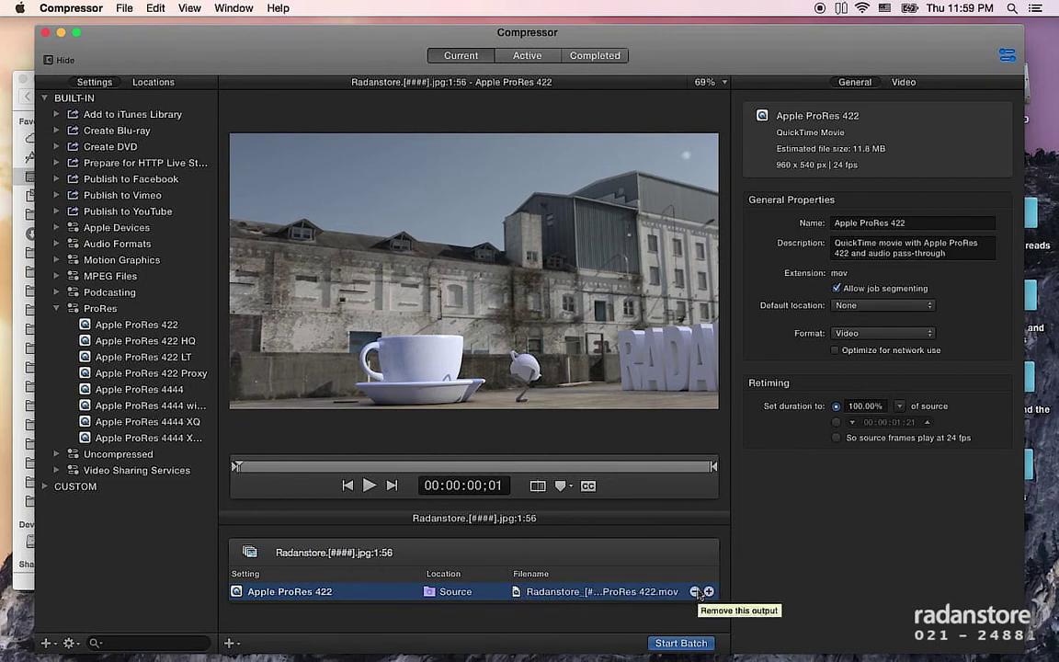
- Delete the ProRes 422 output, then set the Radanstore sequence's job frame rate to 24 (00:00:02:08)
click(696, 591)
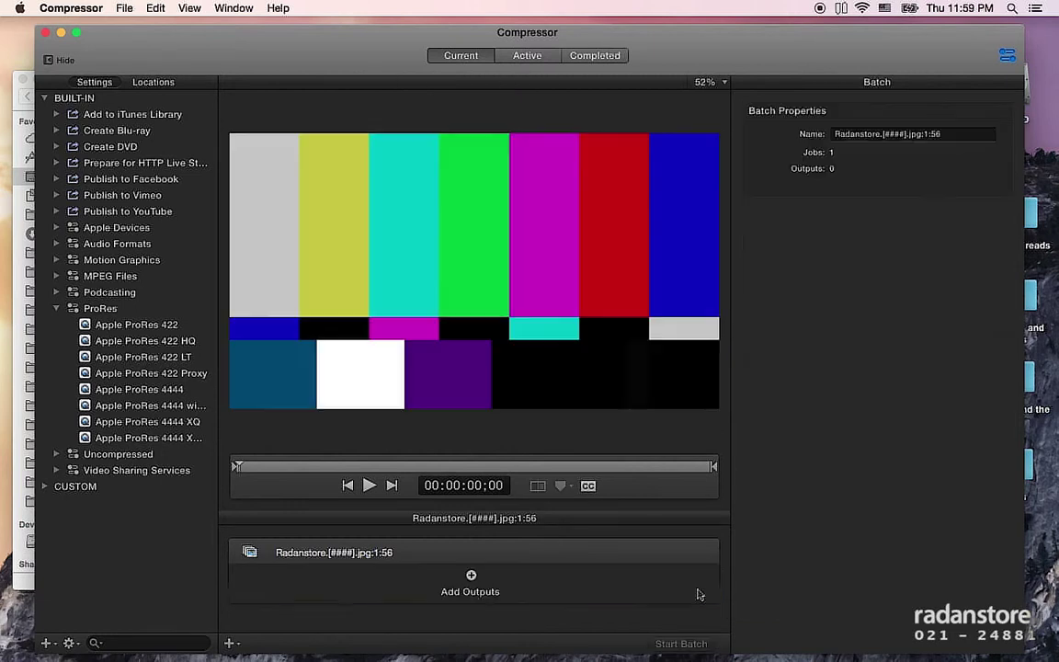
click(335, 562)
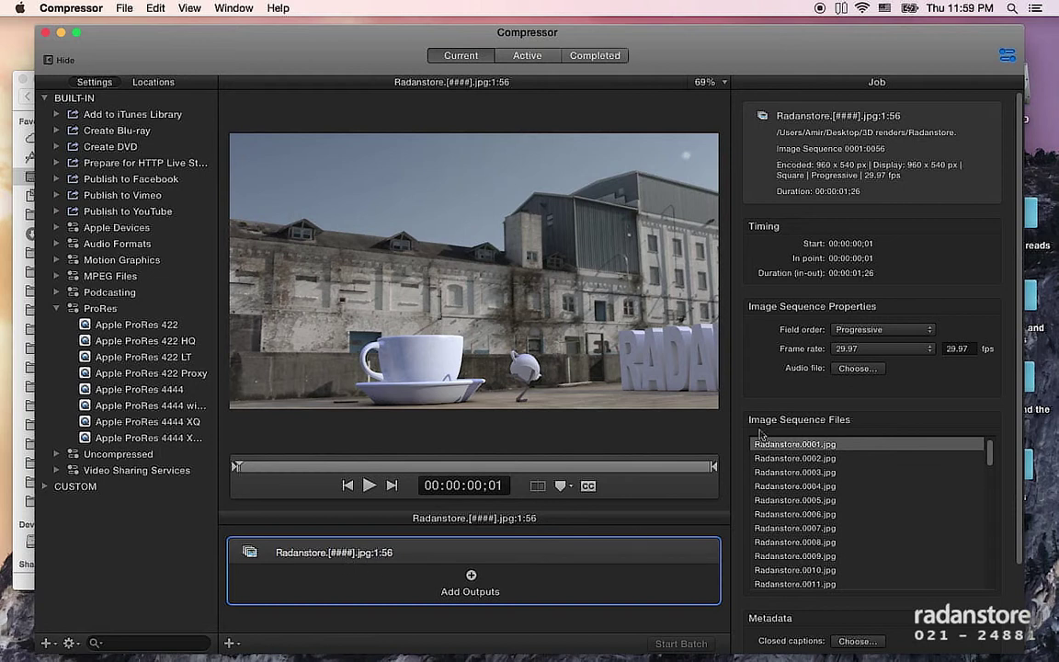
click(904, 355)
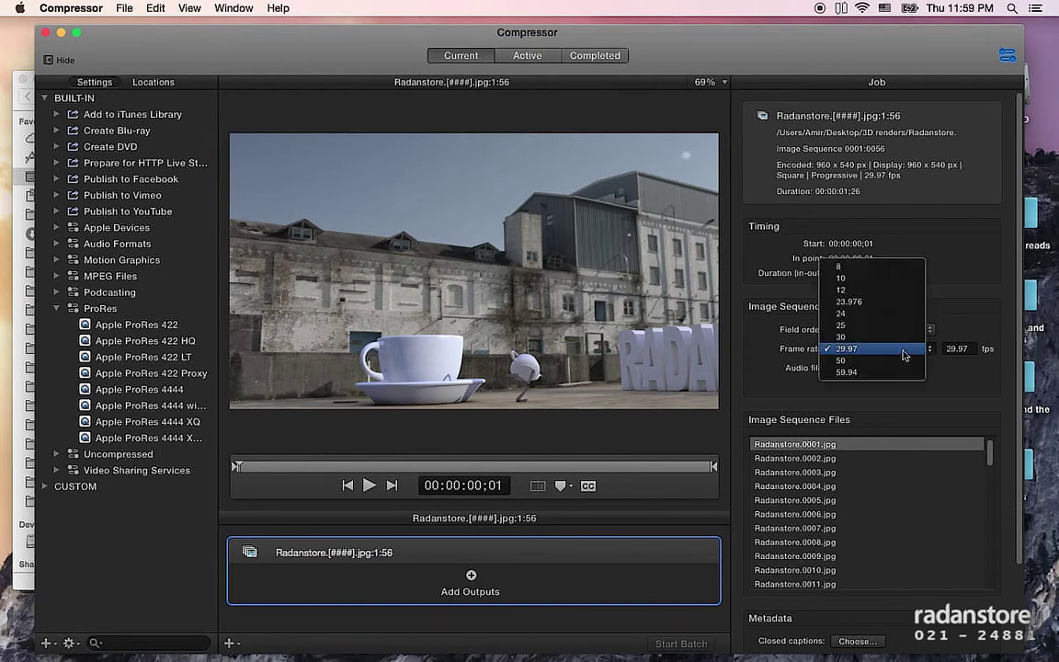
click(889, 314)
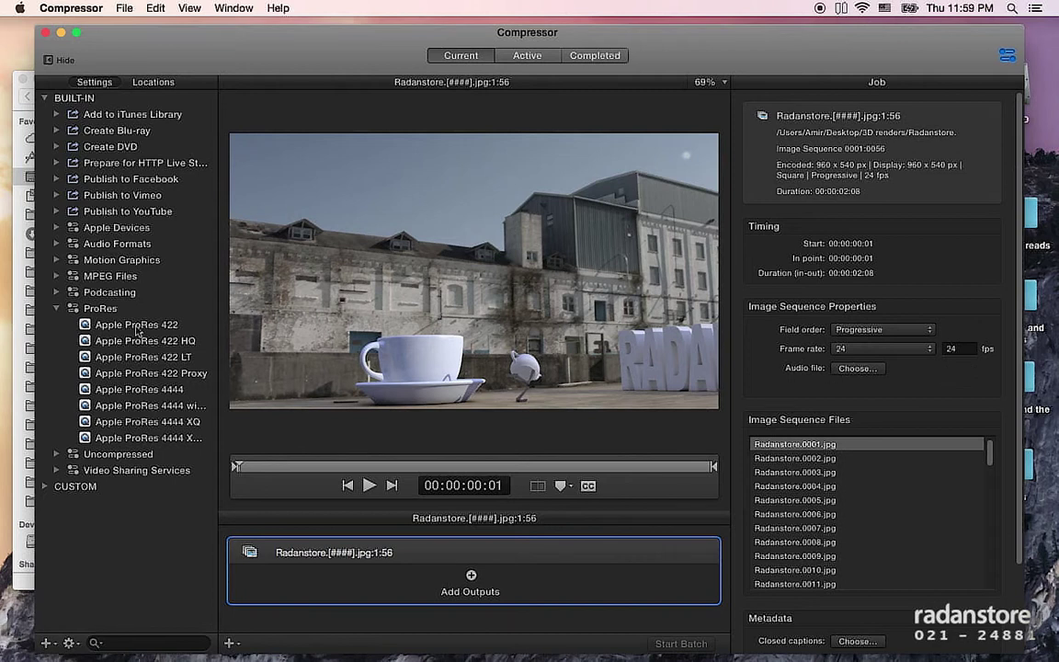
- Dismiss the 'could not be moved' alert and drag Apple ProRes 422 onto the Radanstore job
drag(136, 326, 106, 307)
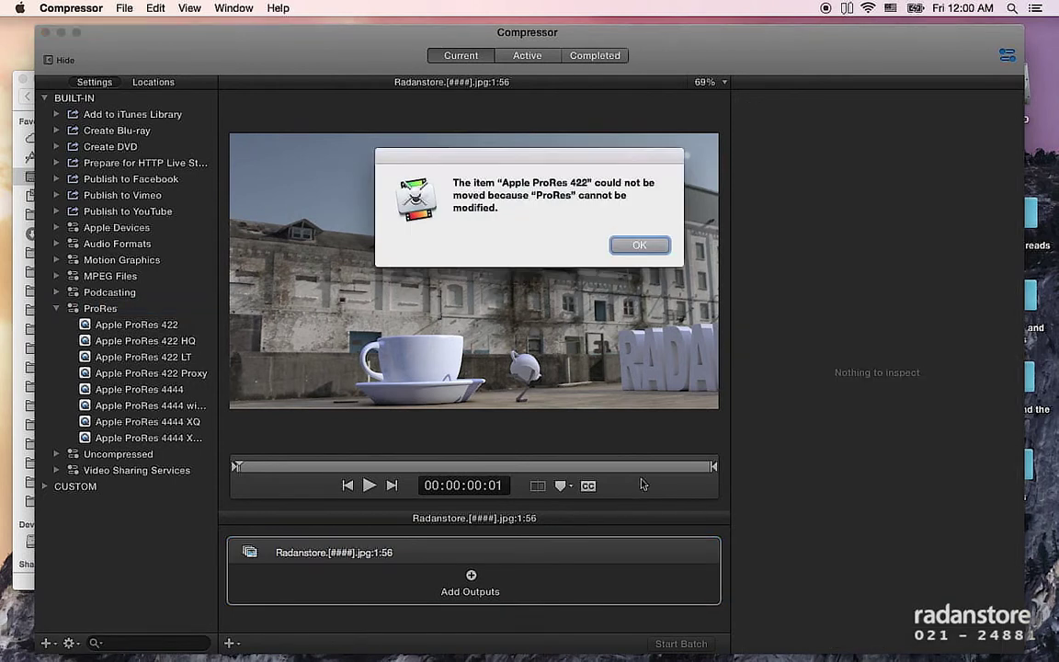
click(641, 247)
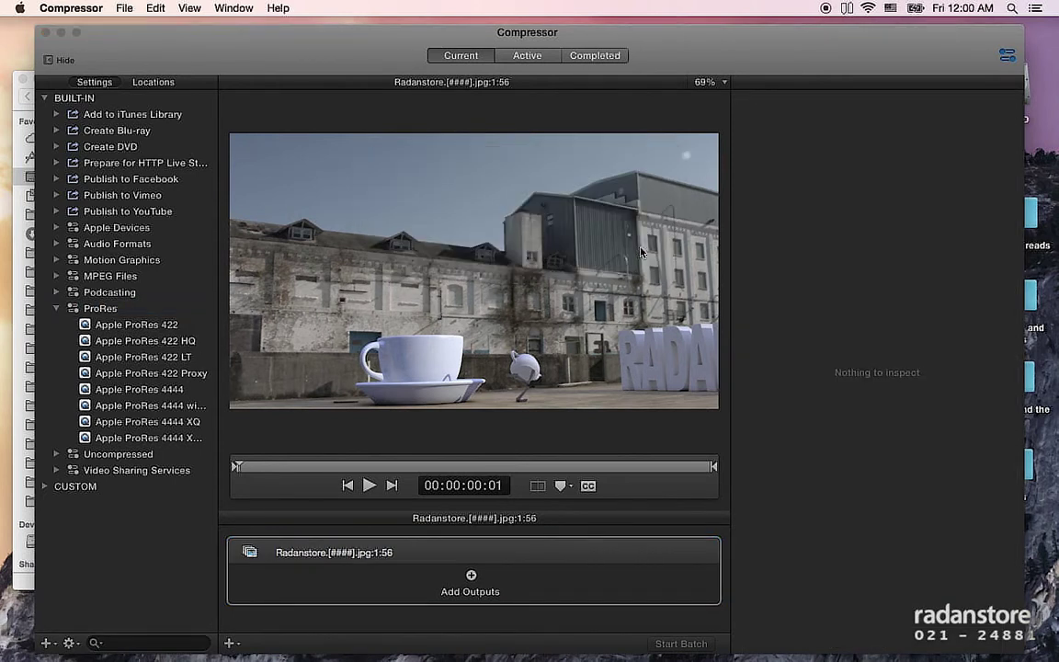
click(680, 471)
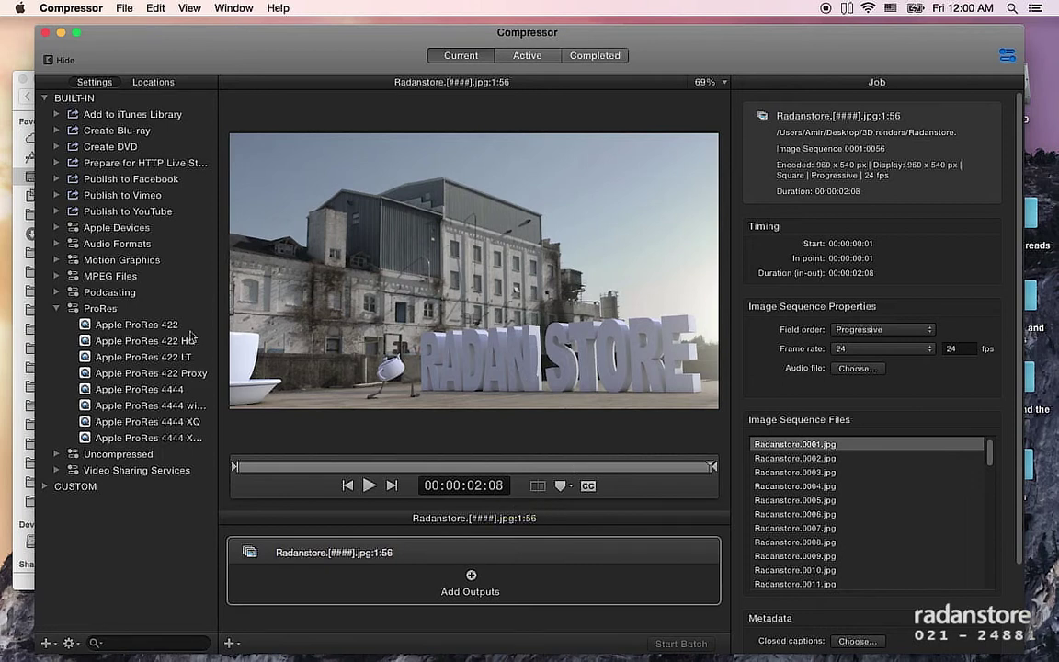
drag(163, 329, 563, 575)
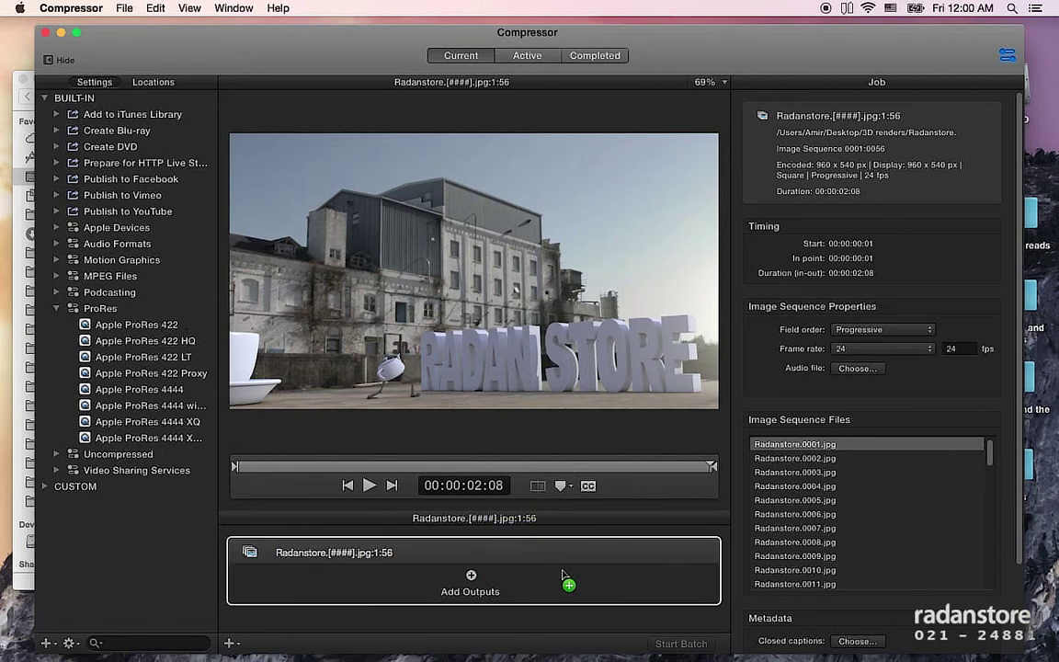
- Choose 24 in the Frame rate popup of the ProRes 422 output's Video settings
click(377, 592)
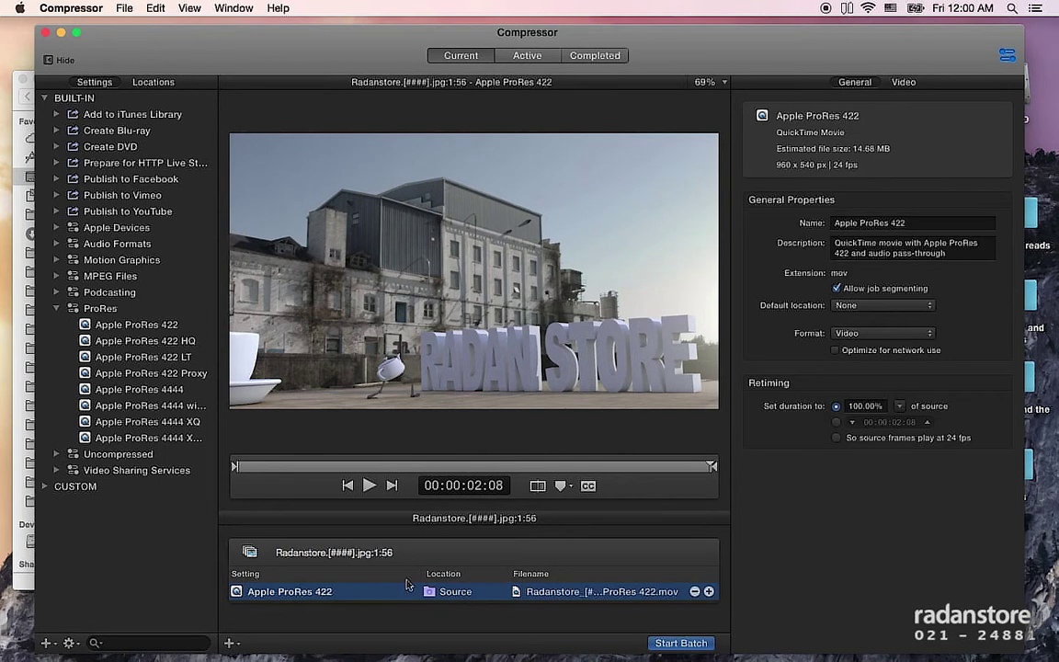
click(902, 82)
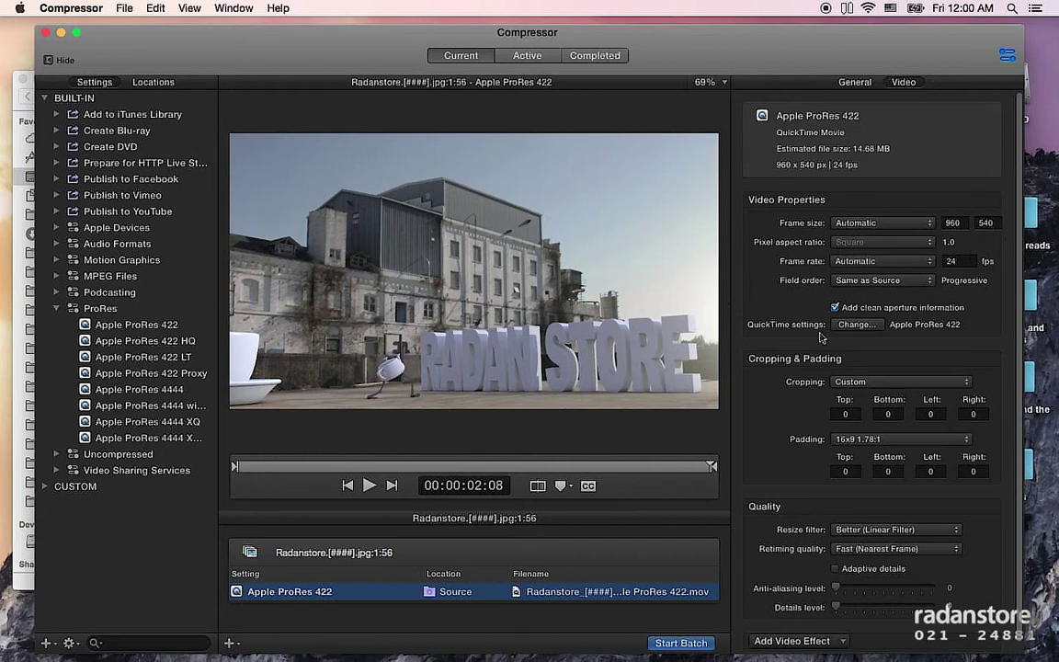
click(914, 267)
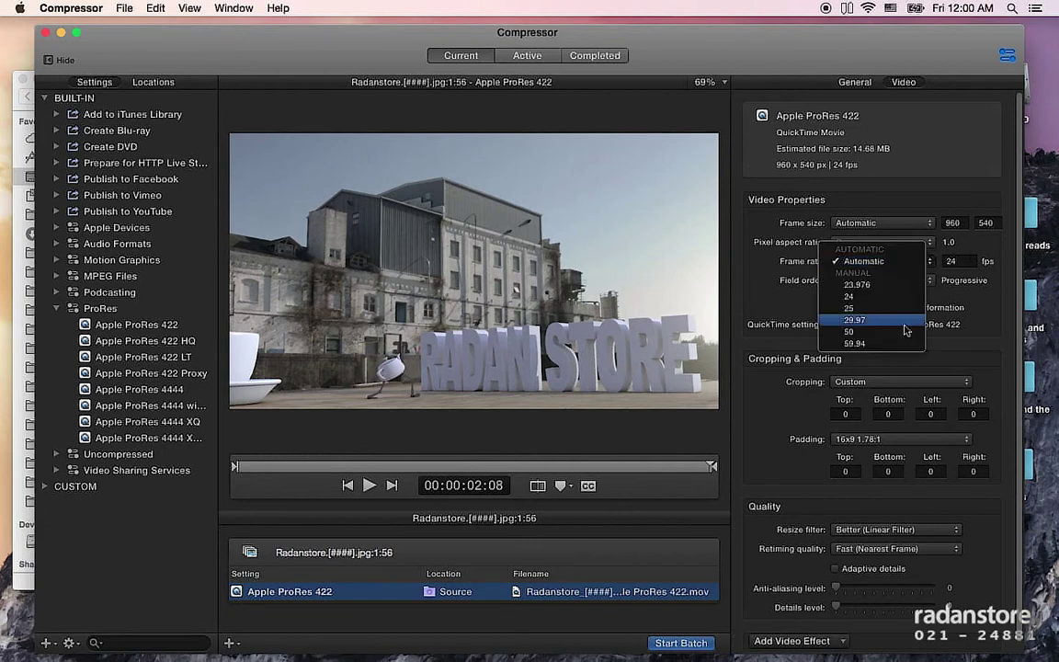
click(900, 297)
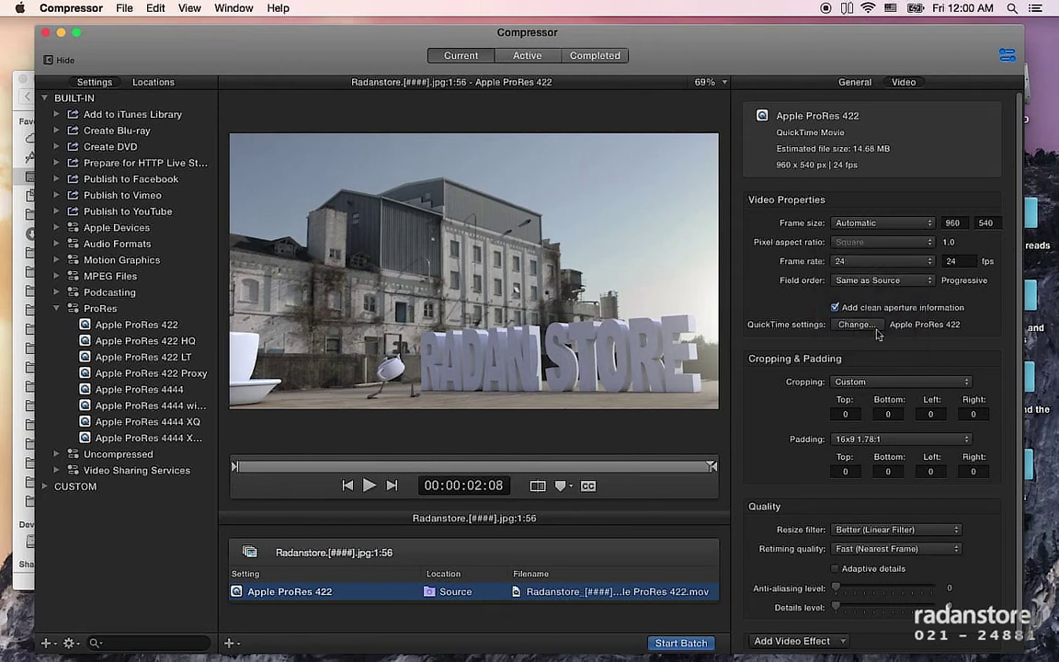
- Set the ProRes 422 output's location to Desktop
right_click(459, 591)
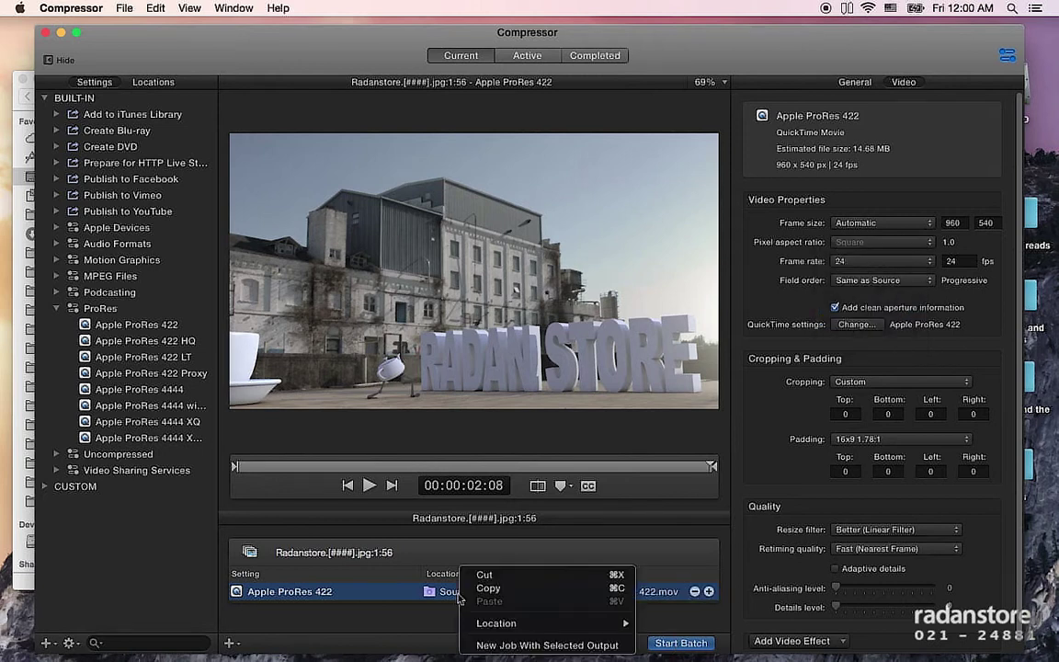
mouse_move(552, 623)
click(662, 570)
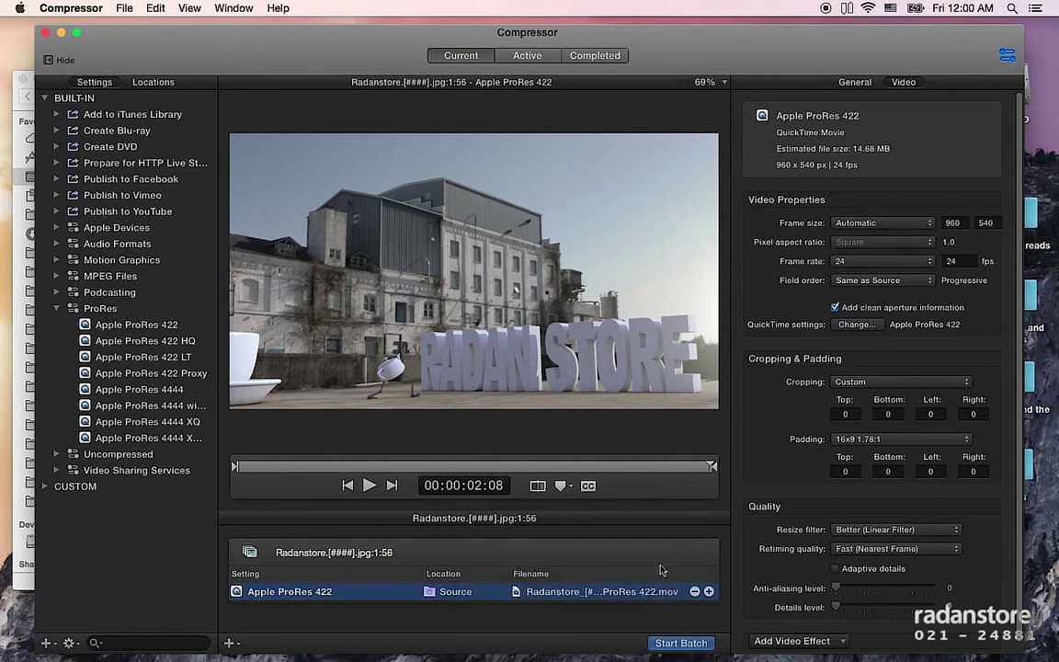
- Start the batch and expand the job rows in the Active tab to follow transcoding progress
click(681, 643)
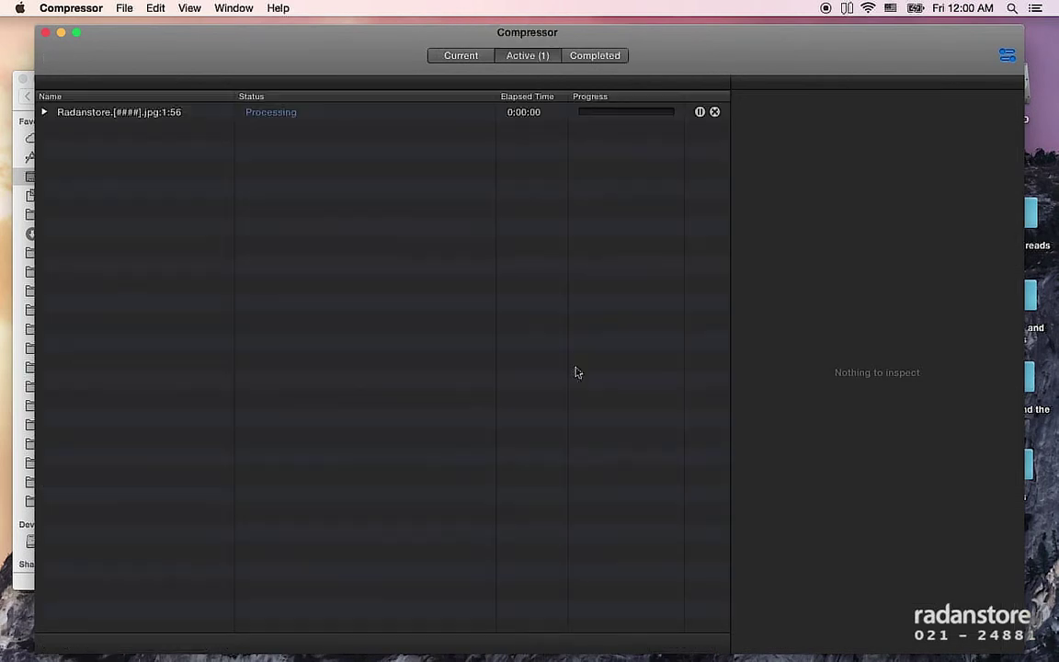
click(43, 112)
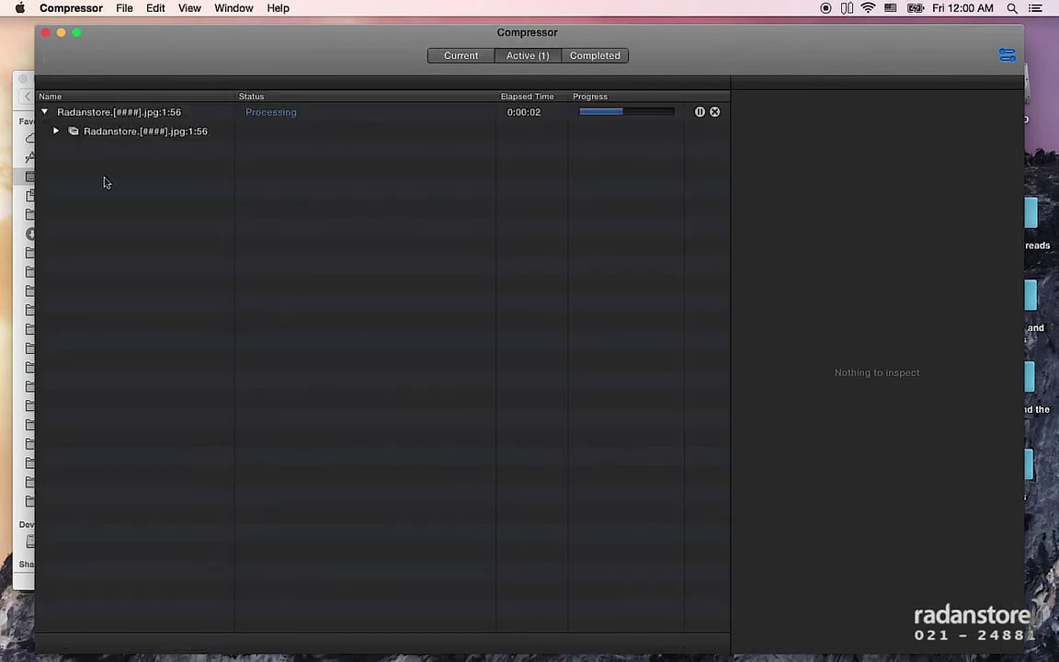
click(56, 130)
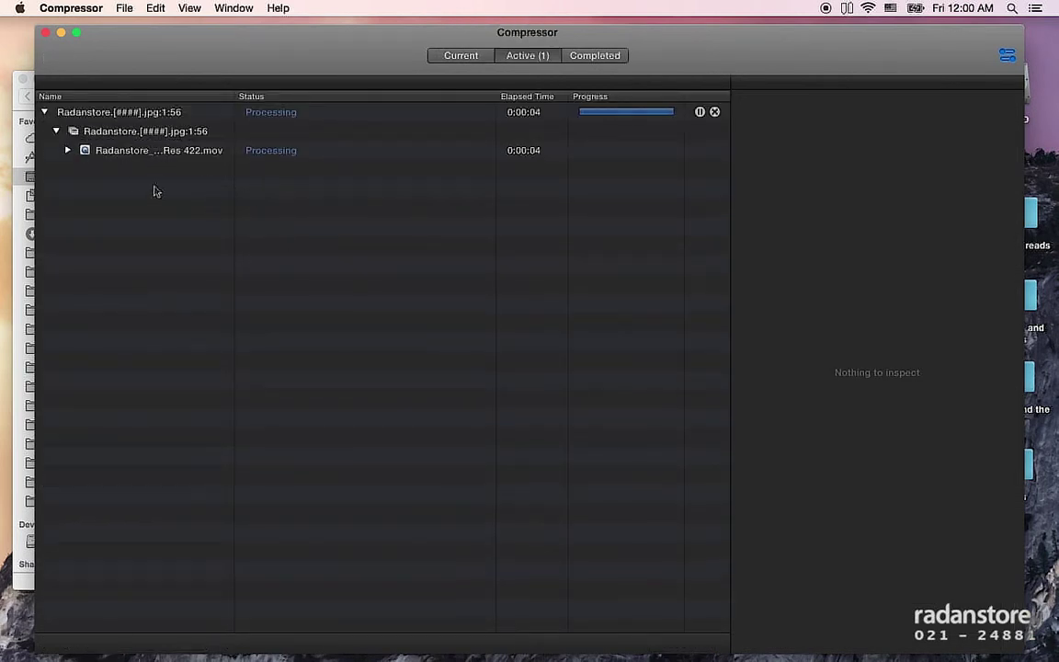
click(67, 147)
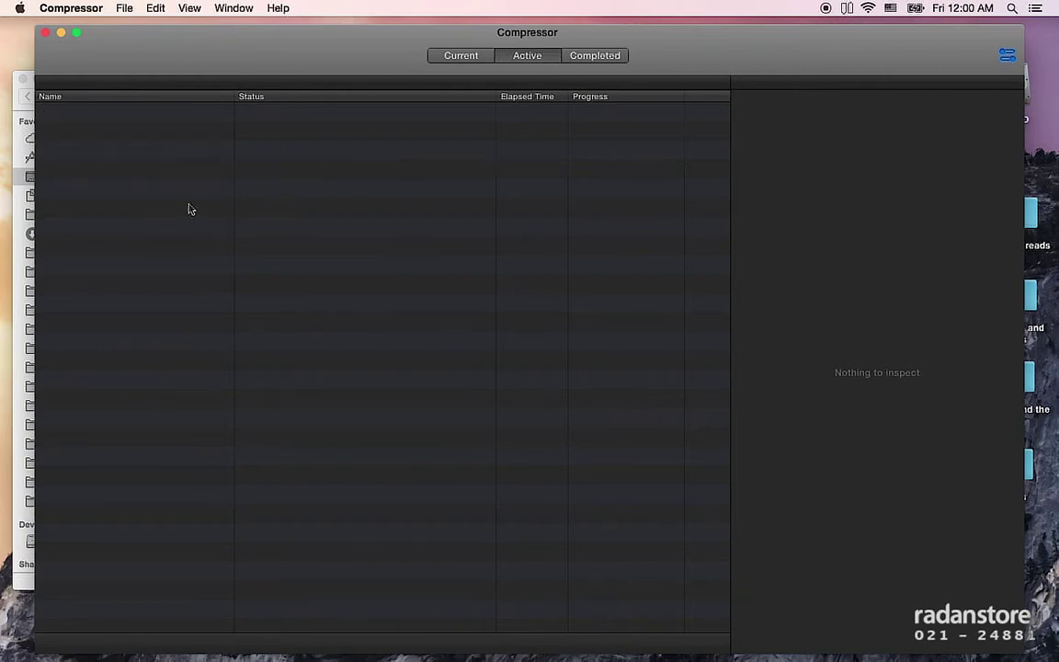
- Close Compressor and open the rendered ProRes 422 .mov on the Desktop in Quick Look
click(46, 33)
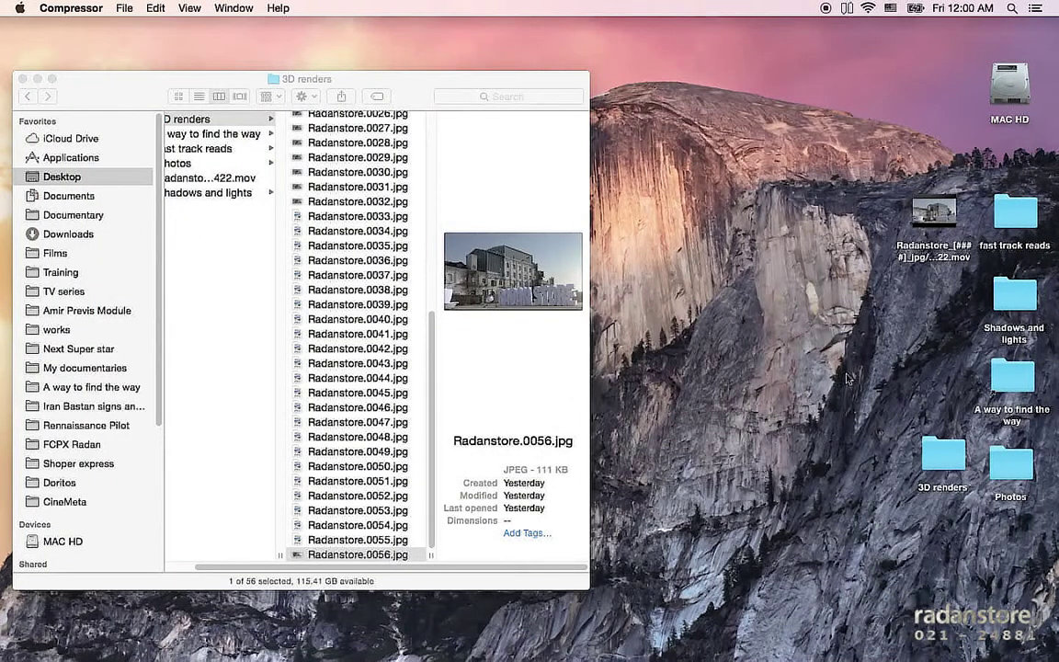
drag(932, 211, 781, 214)
key(space)
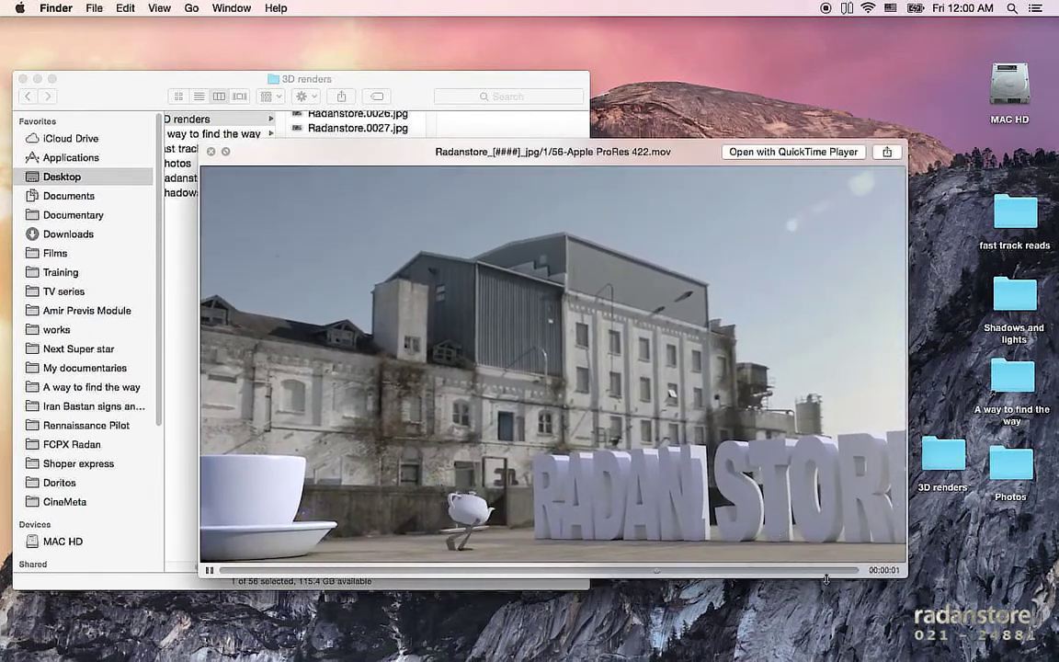
- Scrub through the Radanstore movie in Quick Look and play it back
drag(409, 570, 869, 563)
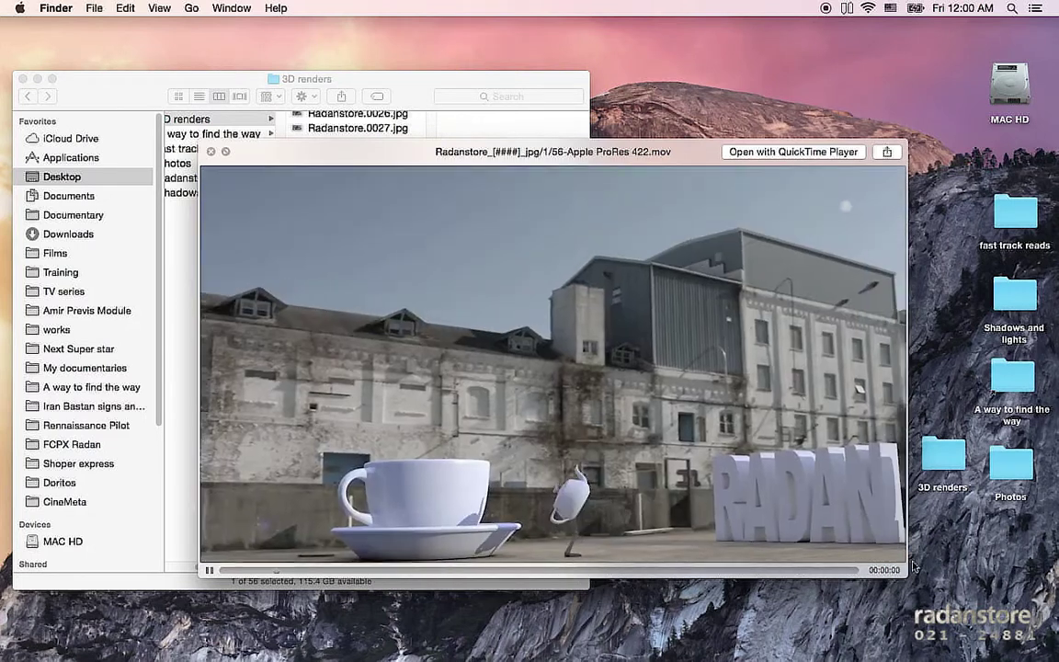
drag(586, 422, 564, 399)
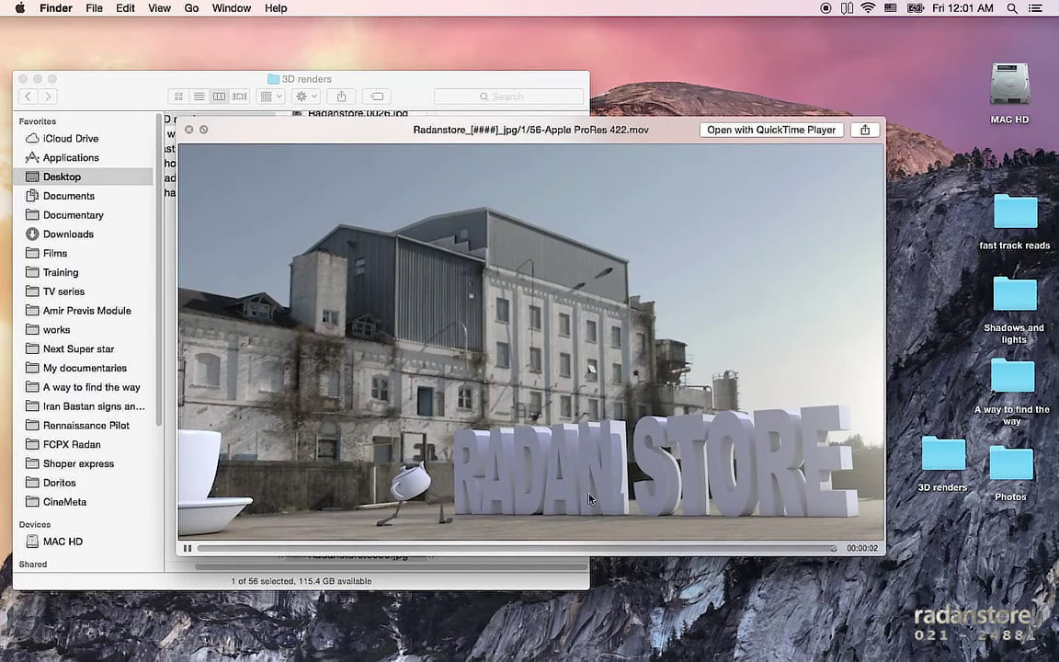
drag(516, 548, 643, 549)
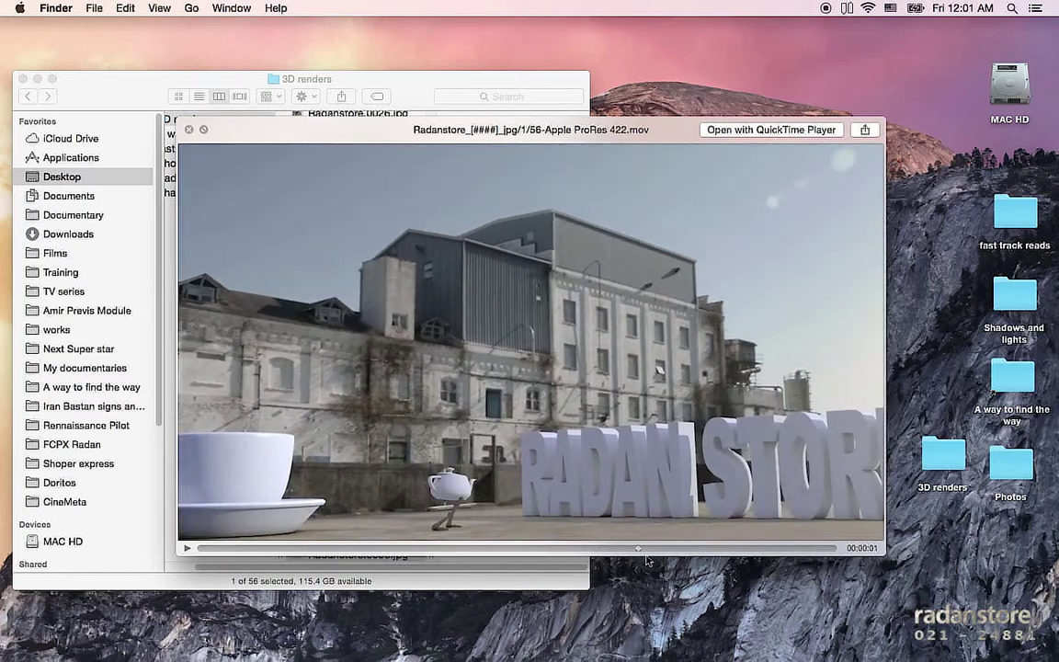
click(646, 561)
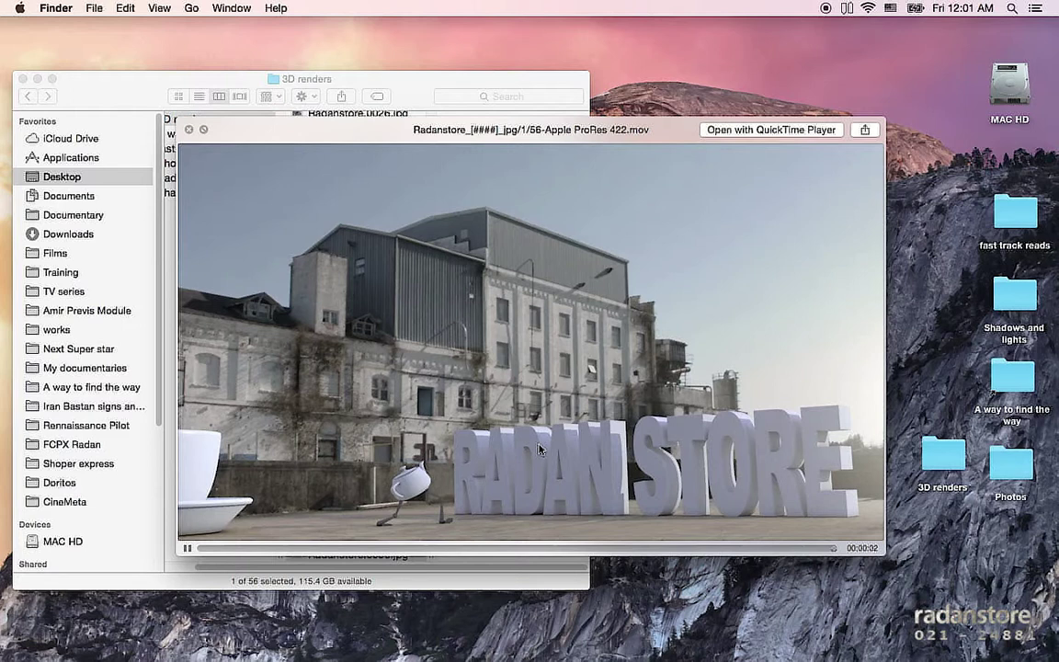
drag(739, 547, 790, 549)
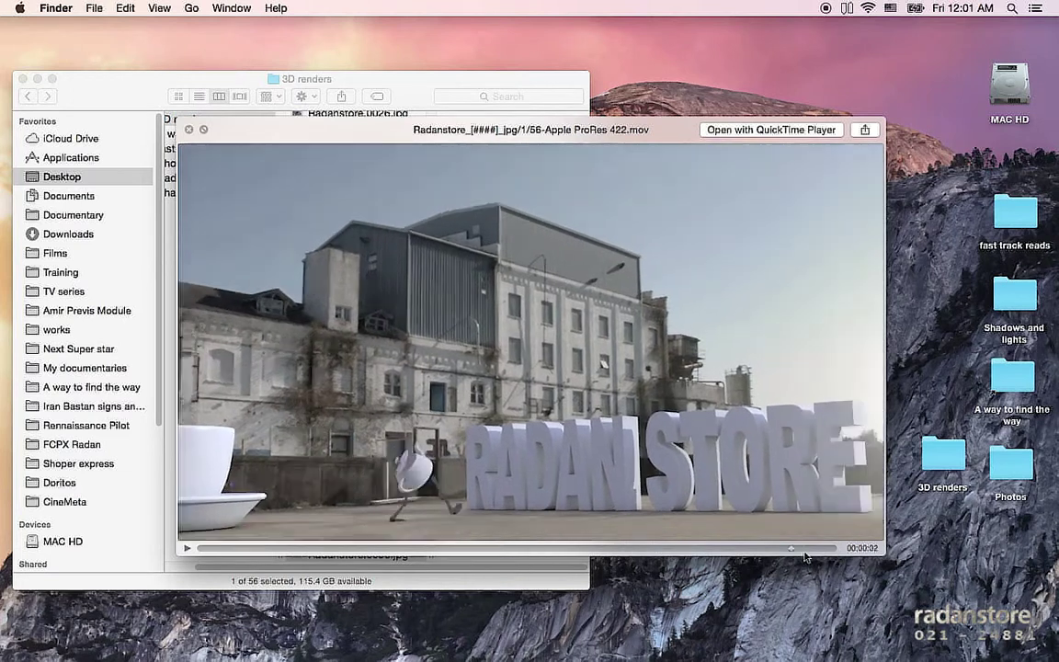
key(space)
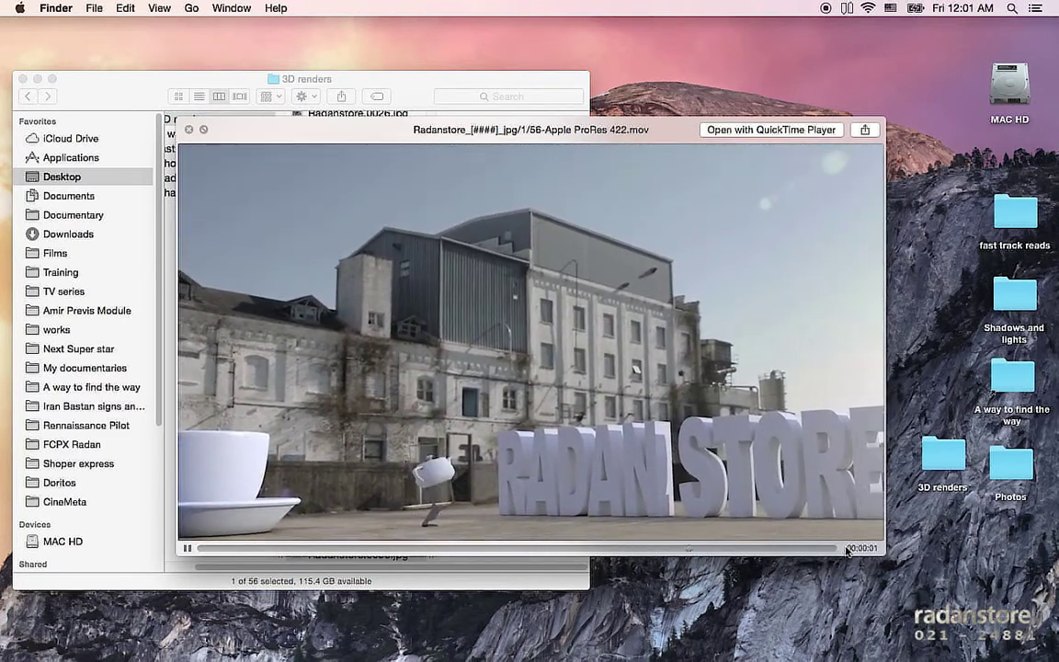